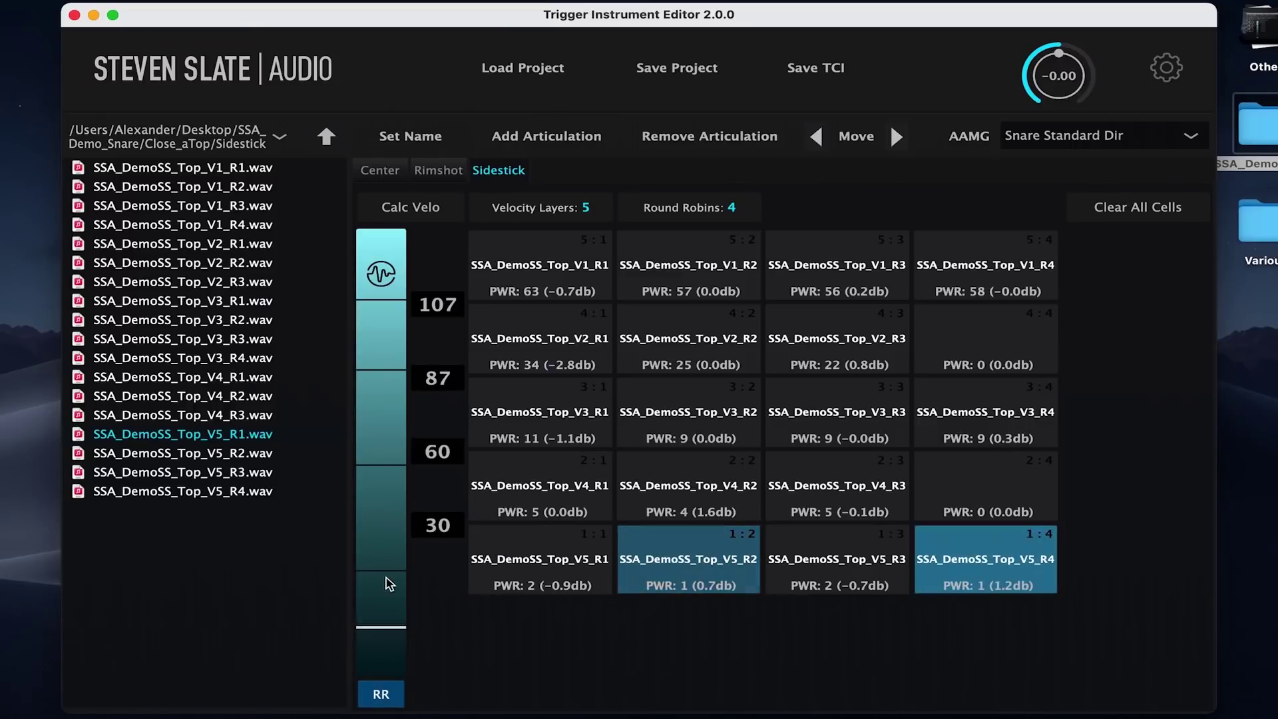
- Audition the Sidestick velocity layers from soft to loud hits along the velocity bar
drag(388, 581, 380, 295)
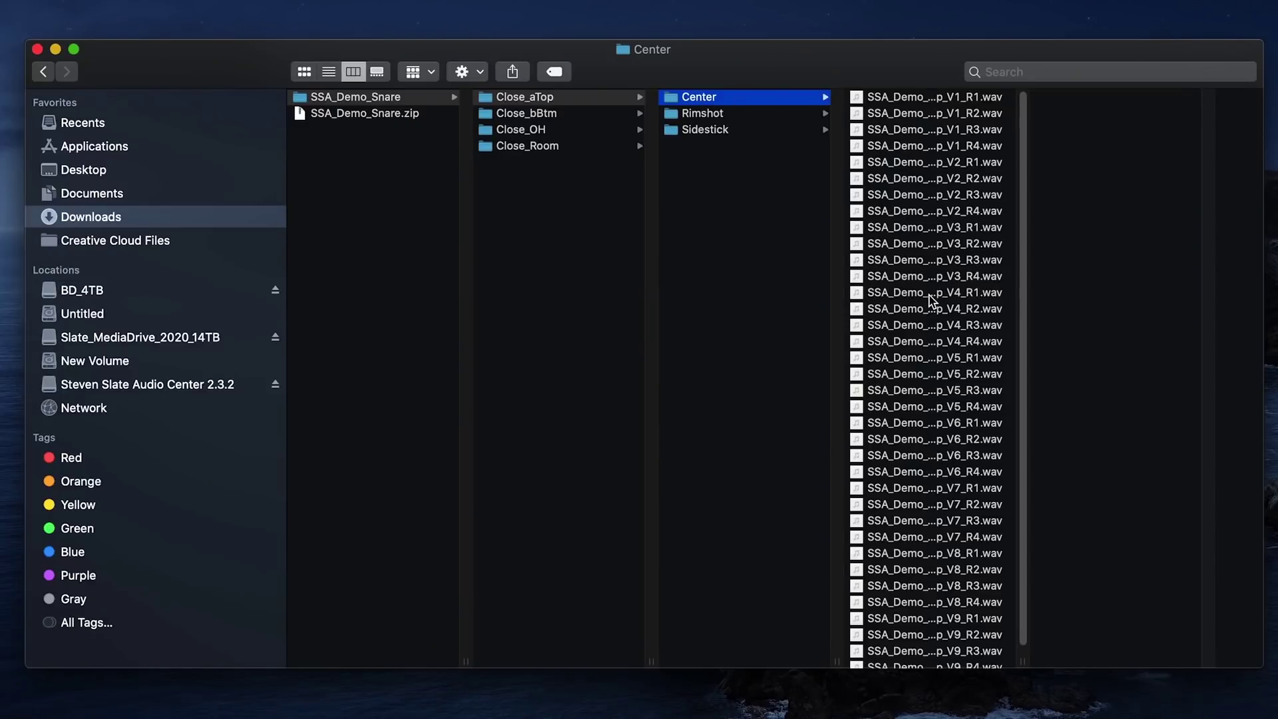
- Scroll through the Center folder's velocity and round-robin WAV files in Finder
scroll(931, 301, down, 1)
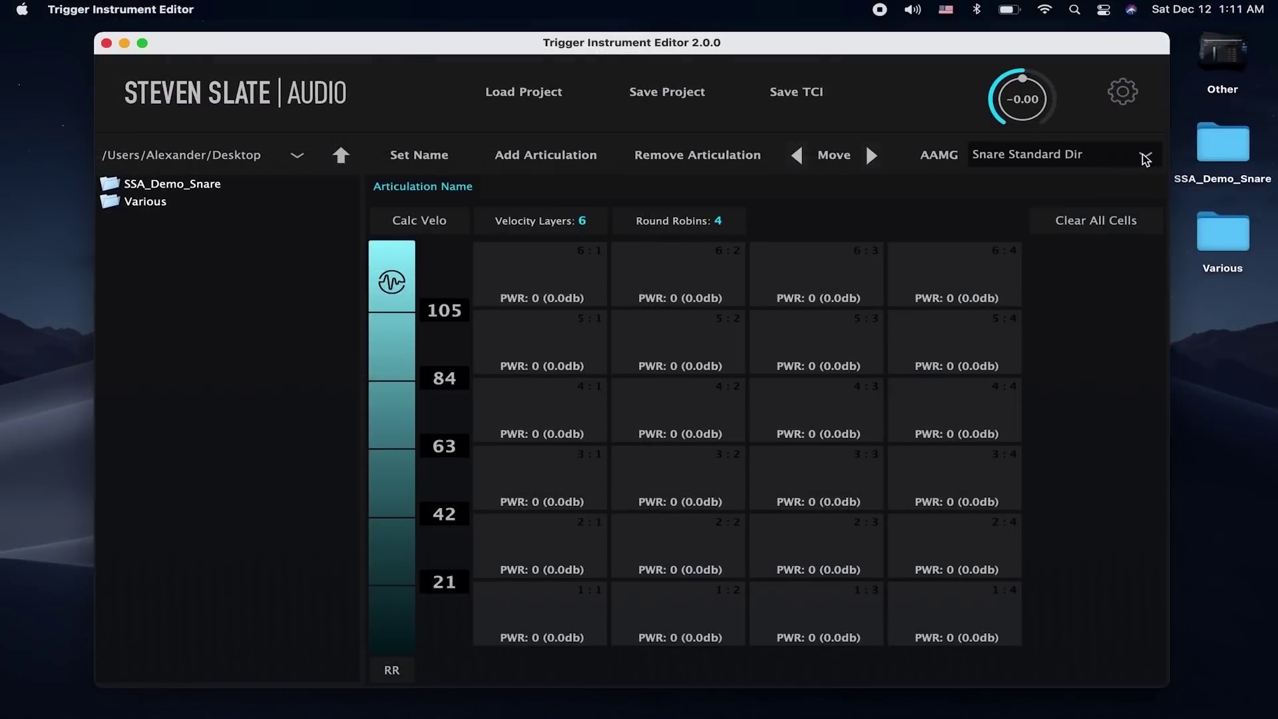
click(1142, 159)
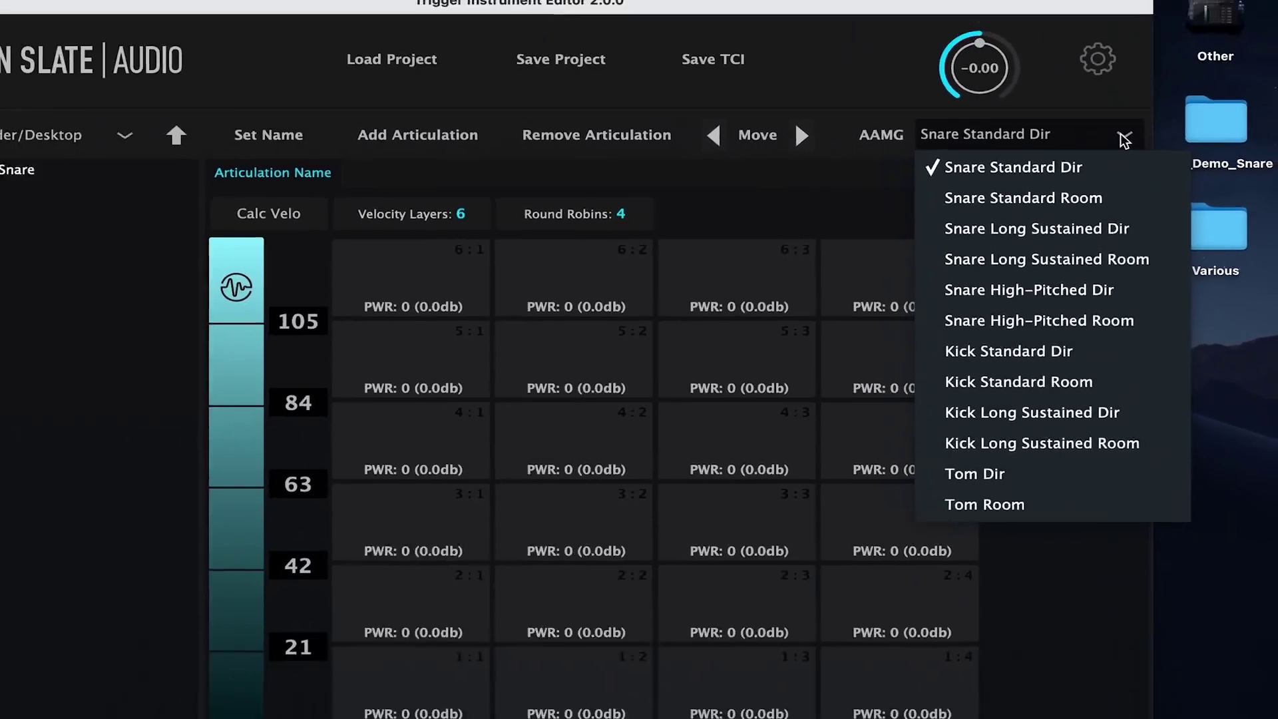
click(1058, 75)
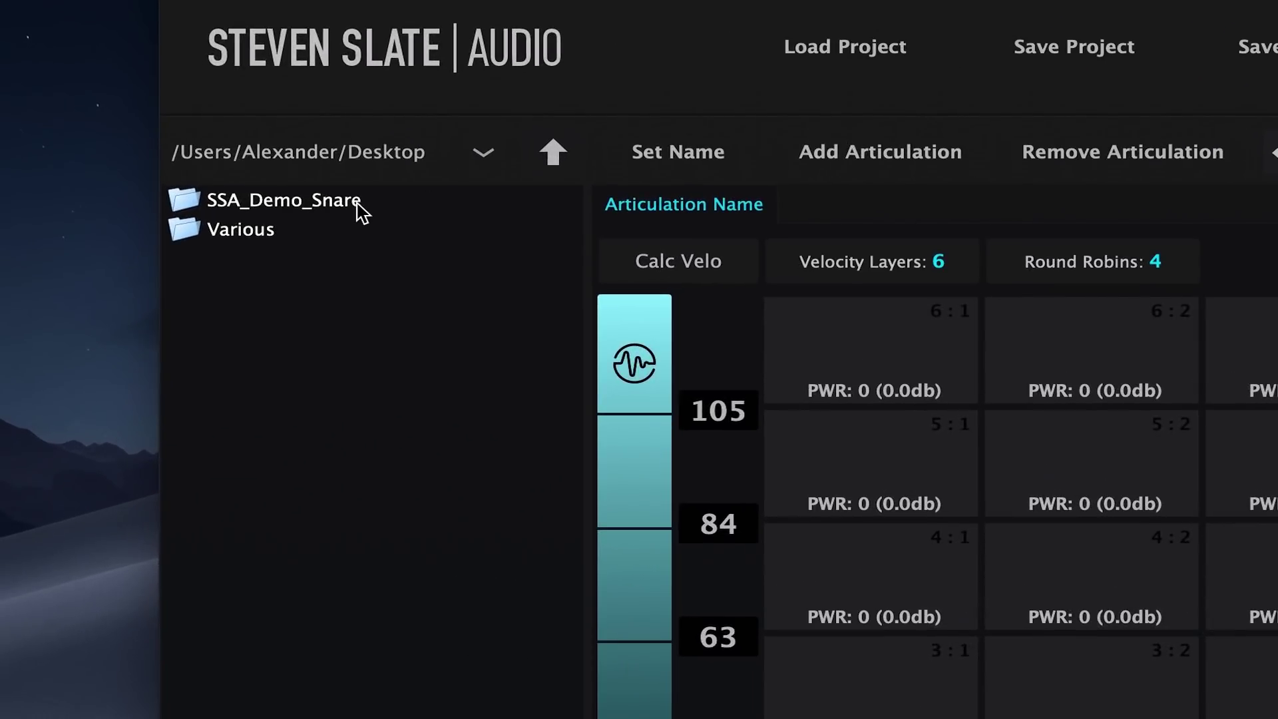
- Browse into SSA_Demo_Snare/Close_aTop/Center to list the SSA_Demo_Top samples
double_click(357, 203)
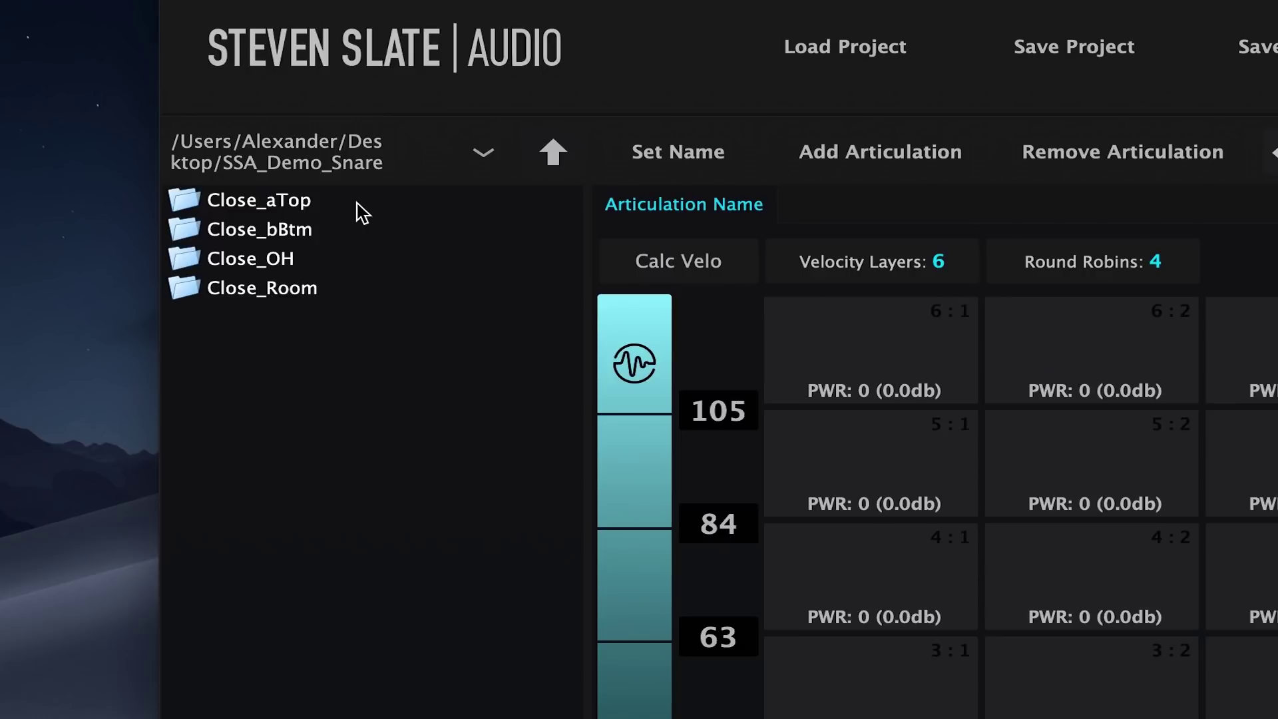
click(484, 154)
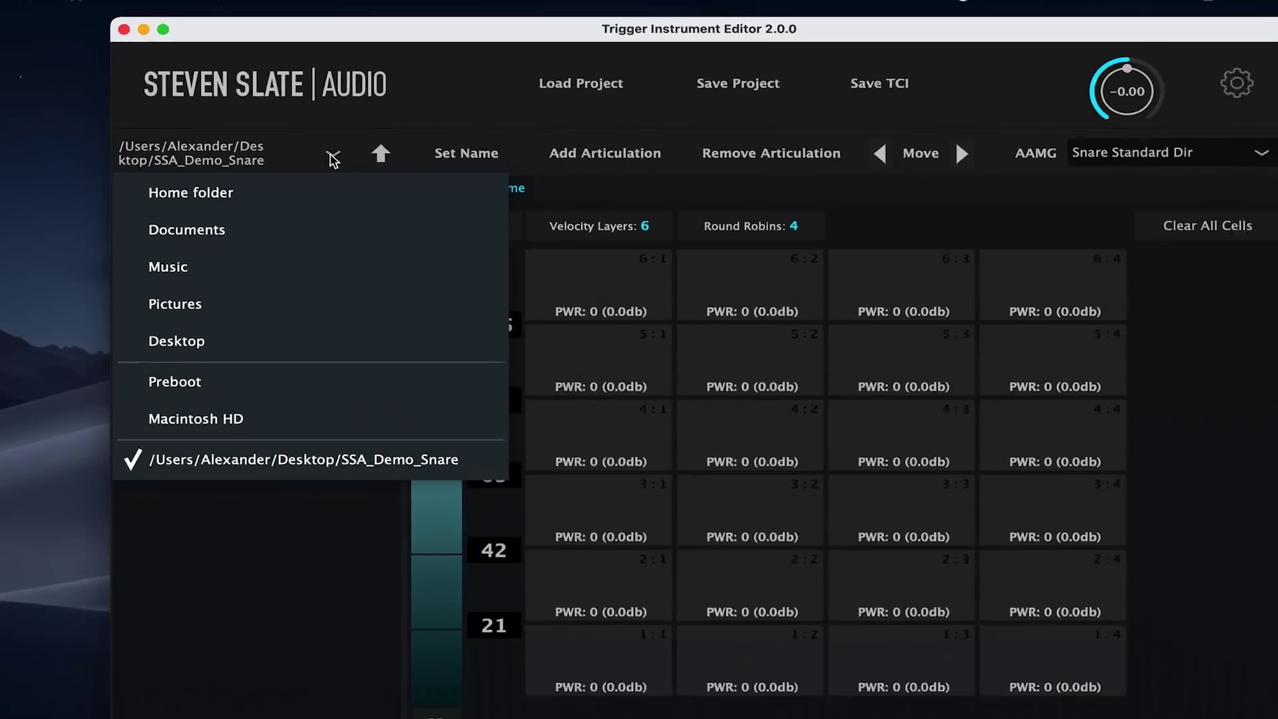
click(483, 156)
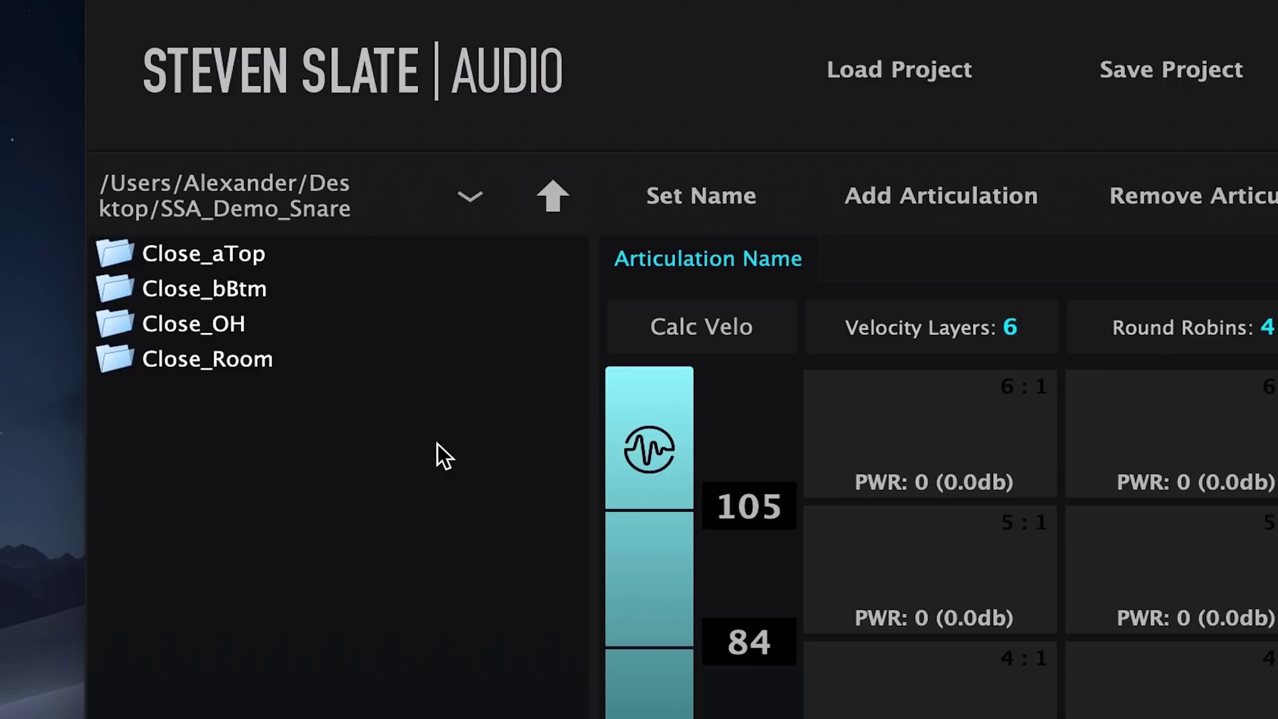
double_click(252, 249)
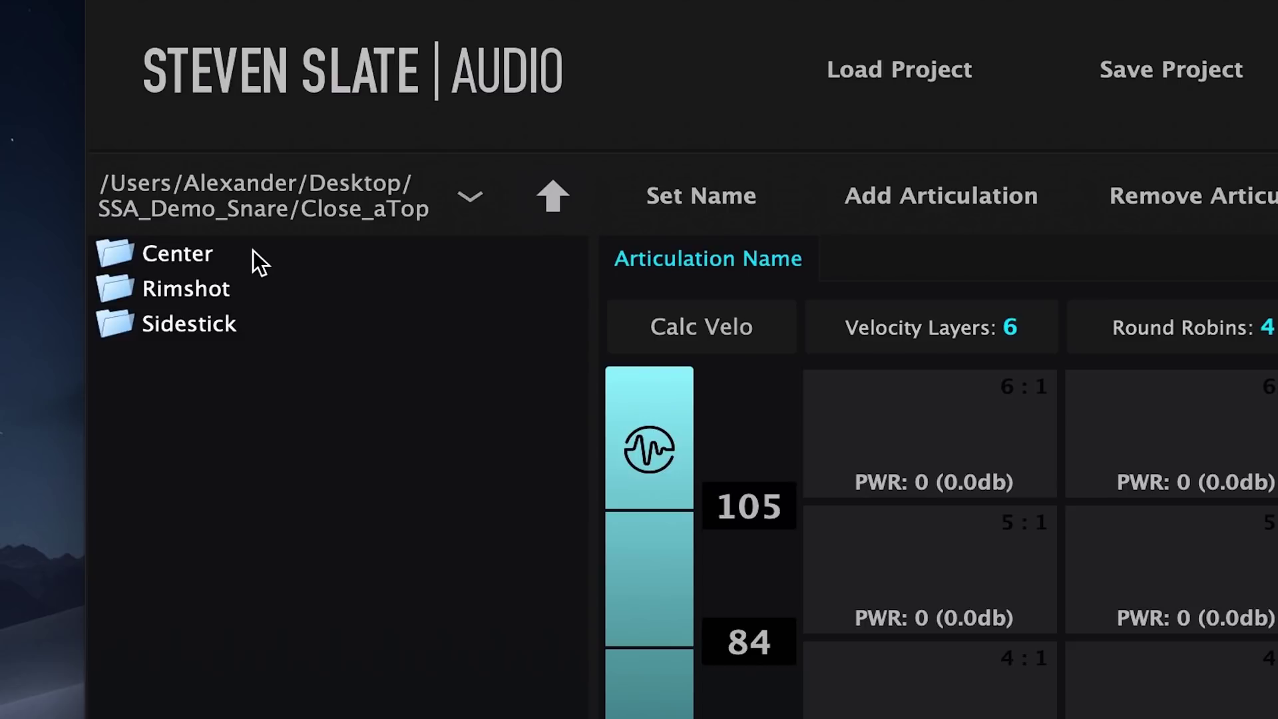
double_click(254, 249)
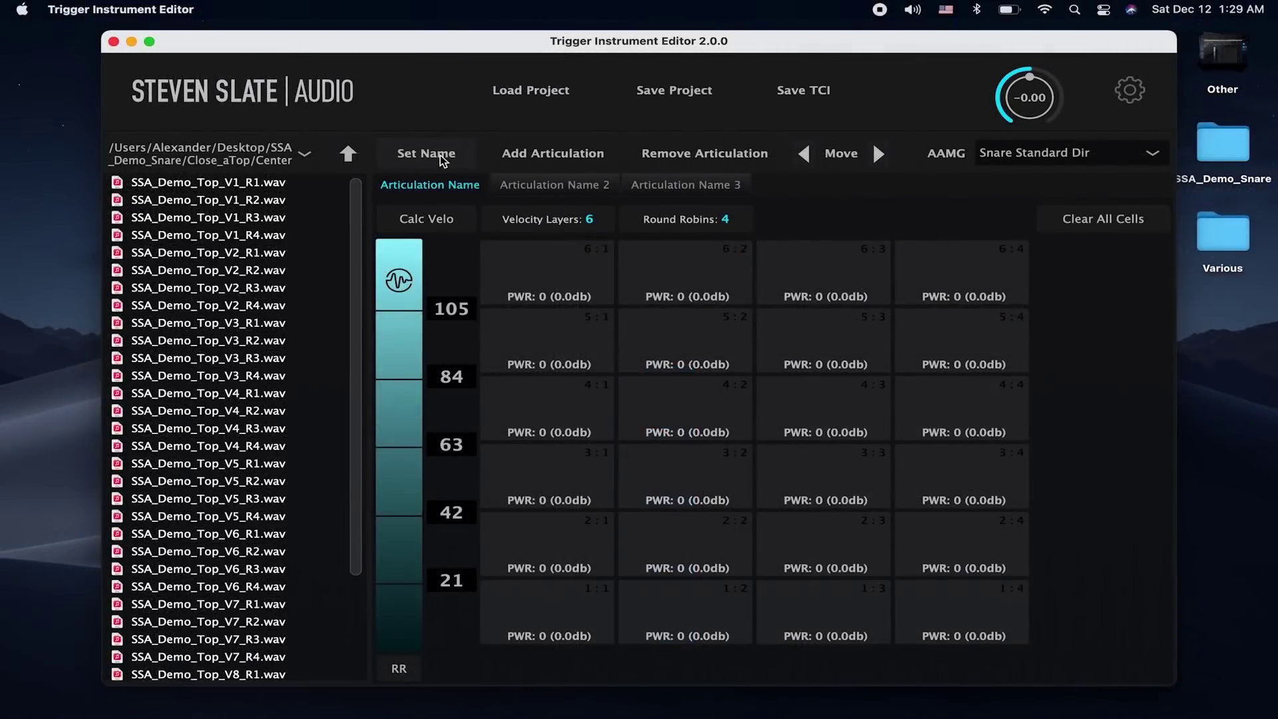
- Rename the three articulations to Center, Rimshot and Sidestick, ending on the Center tab
click(718, 194)
text(Center)
key(Return)
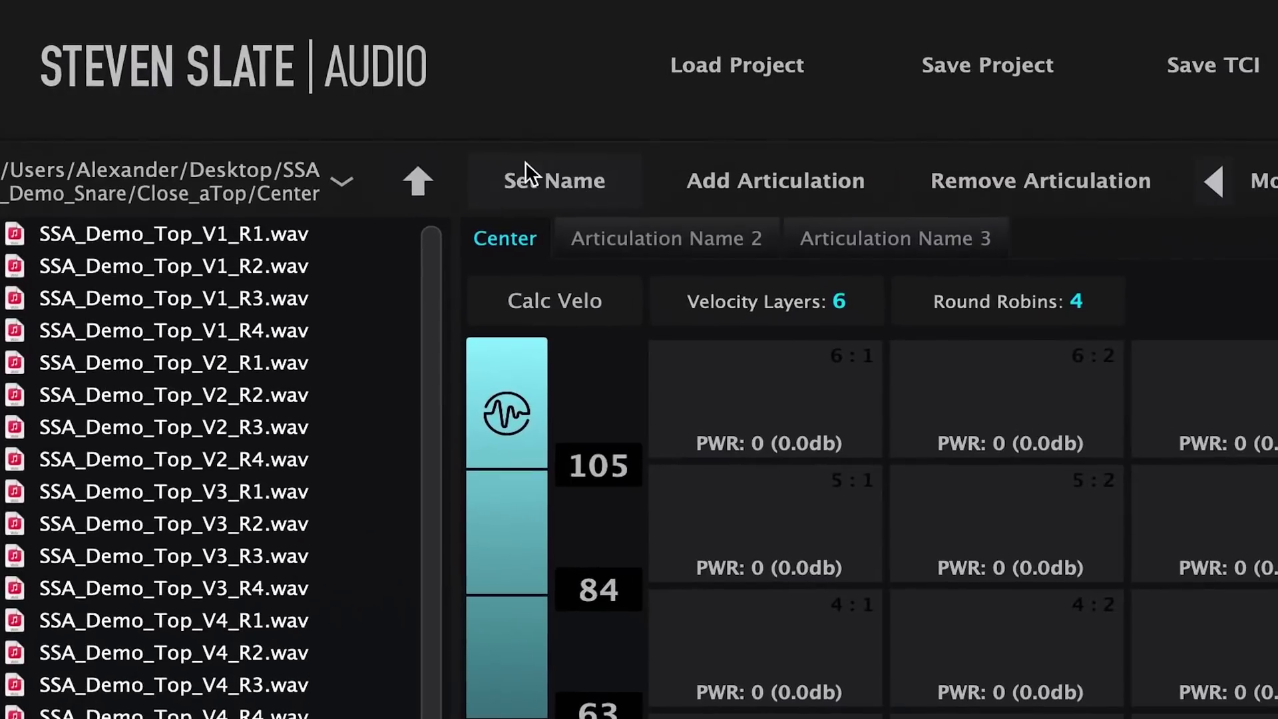
click(560, 176)
text(Rimshot)
key(Return)
click(556, 180)
text(Sidestick)
key(Return)
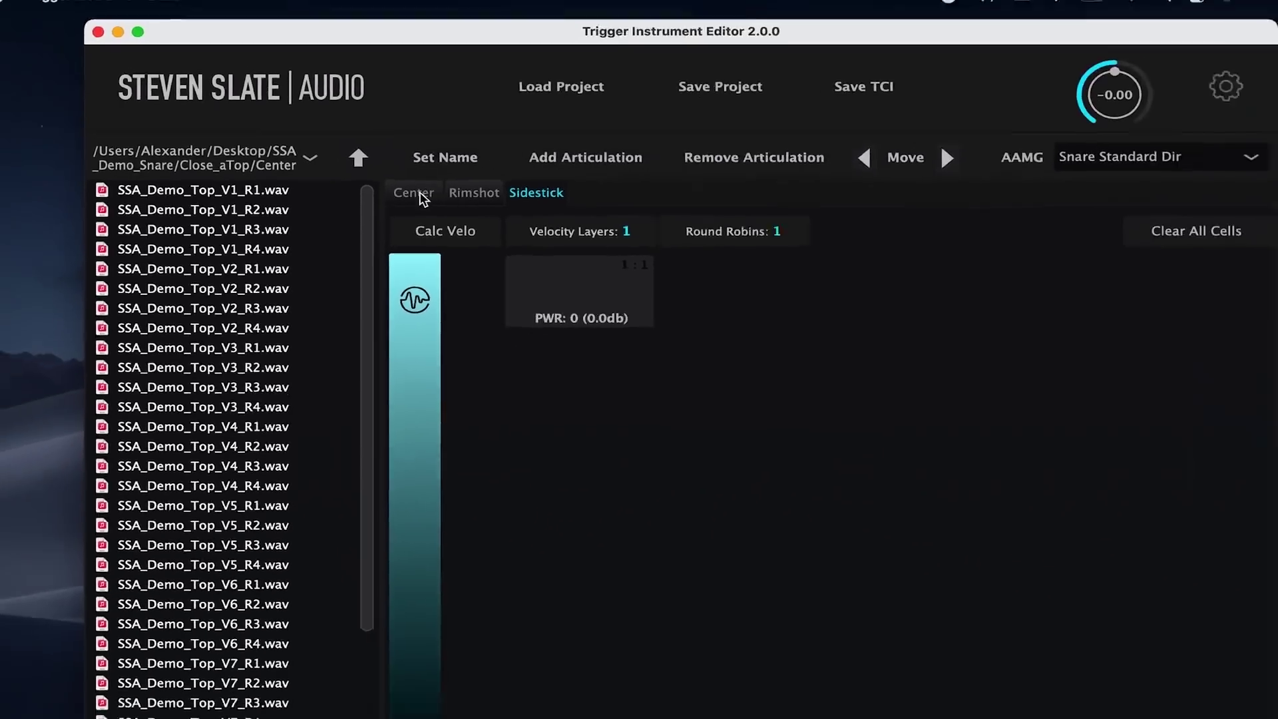
click(514, 238)
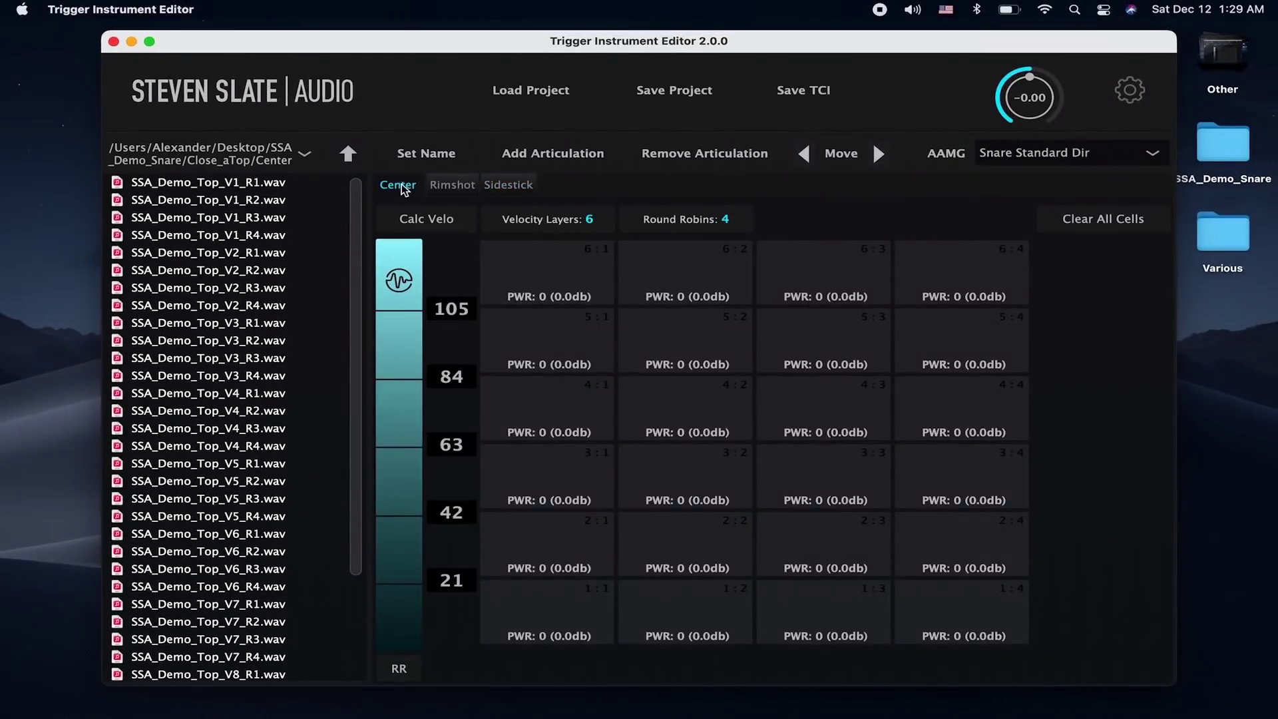
- Change Center's Velocity Layers from 6 to 9, giving a 9×4 grid
scroll(226, 249, down, 3)
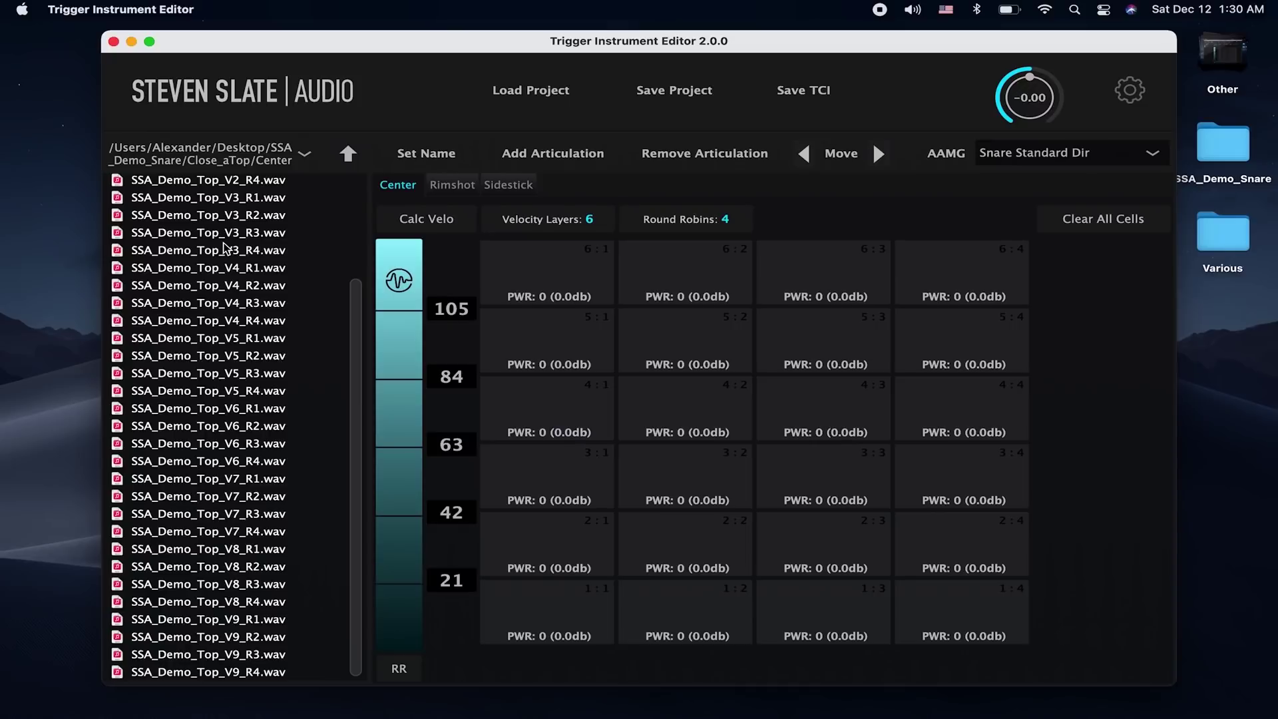
scroll(227, 249, up, 3)
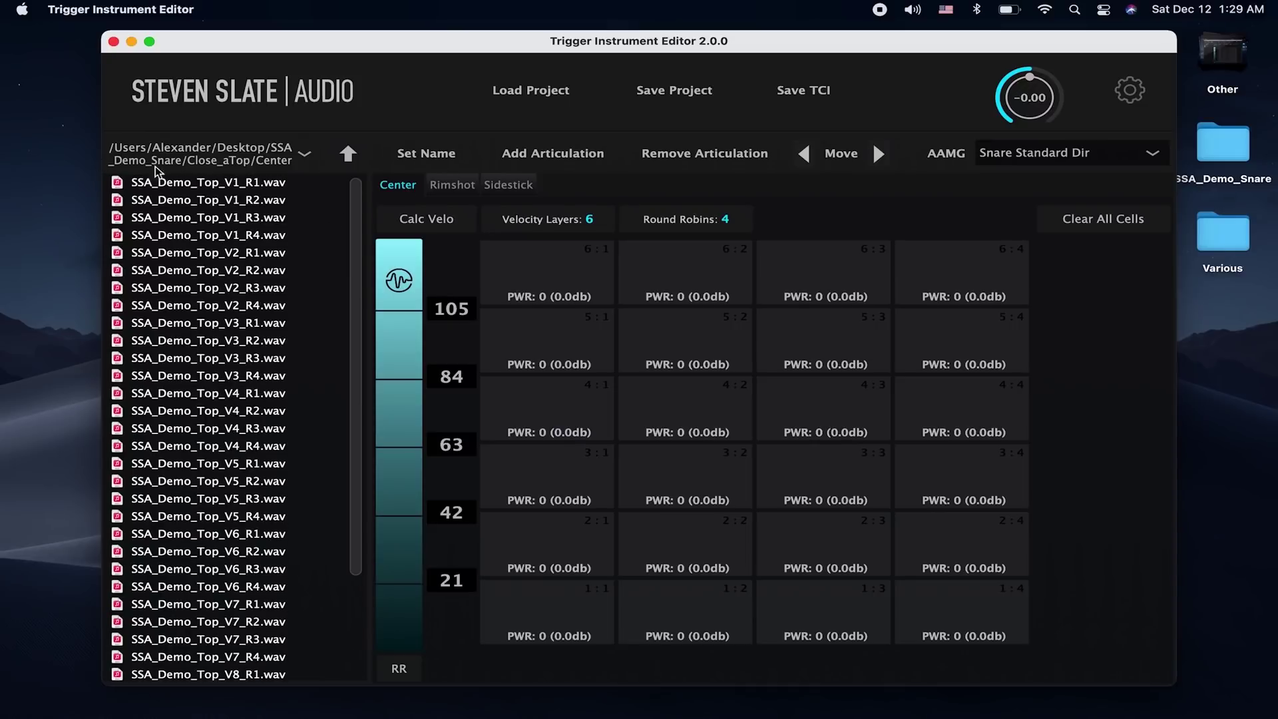
scroll(228, 249, down, 3)
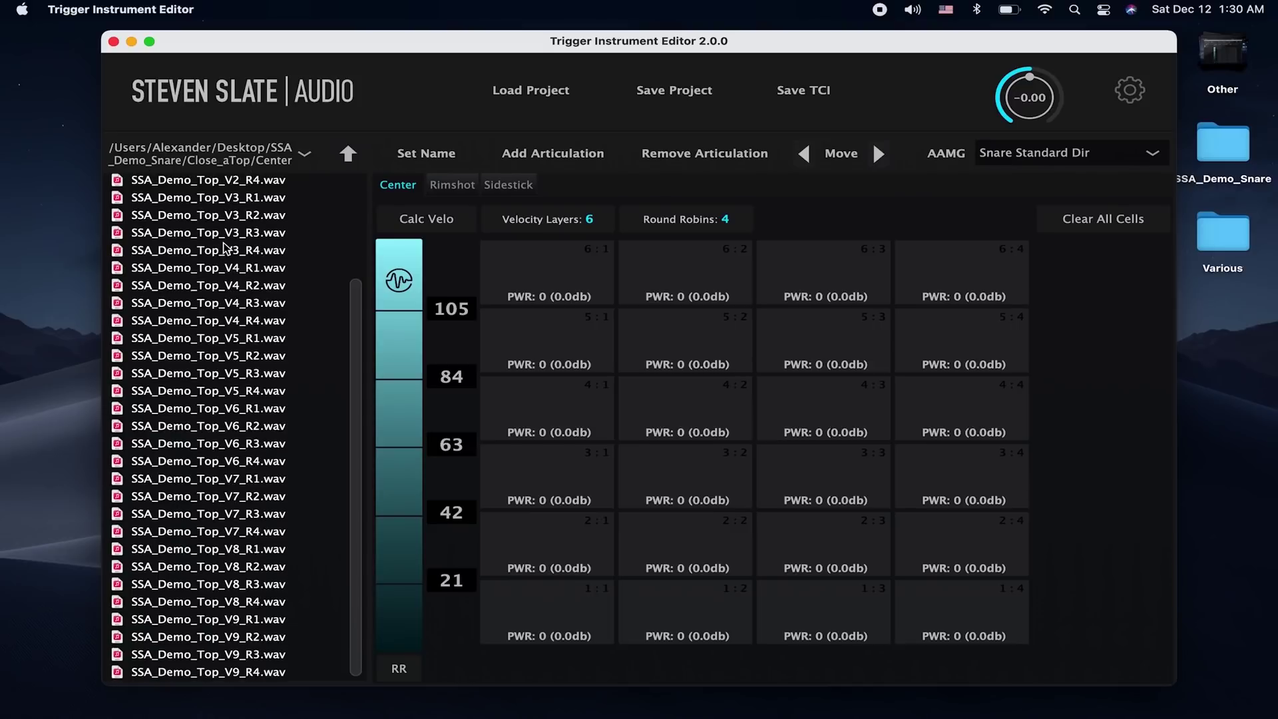
scroll(227, 247, down, 3)
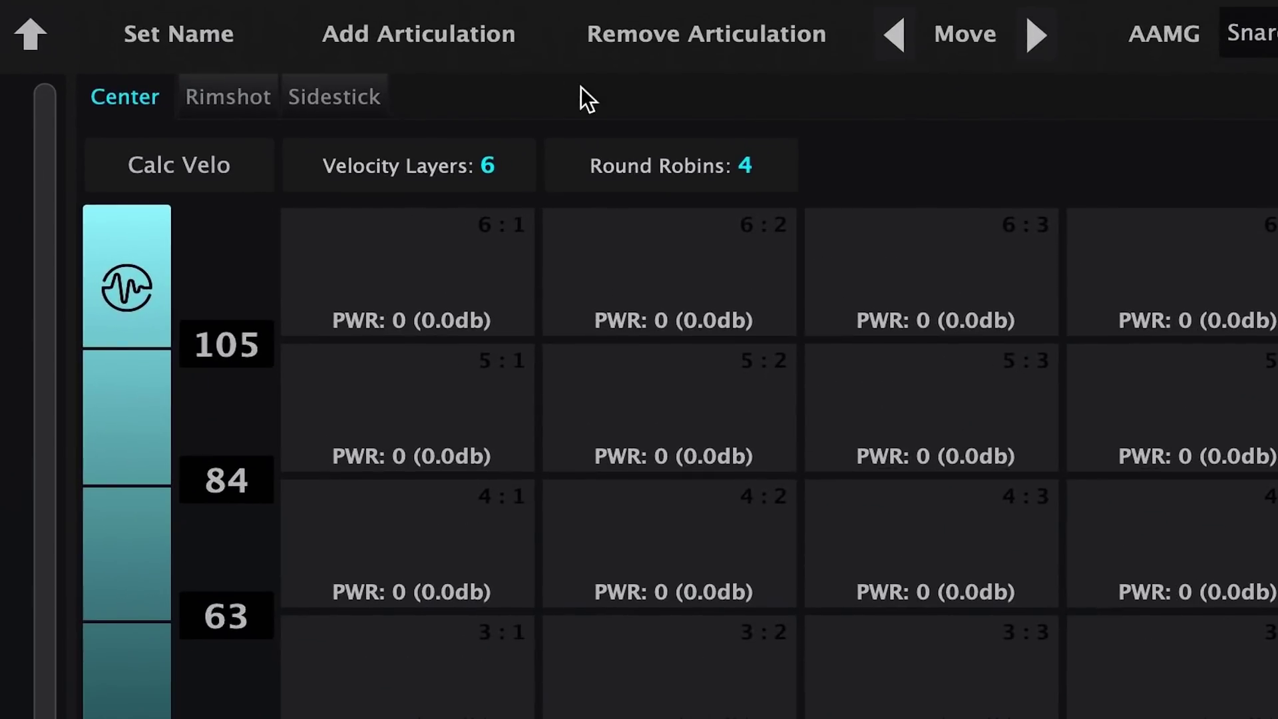
click(485, 166)
text(9)
key(Return)
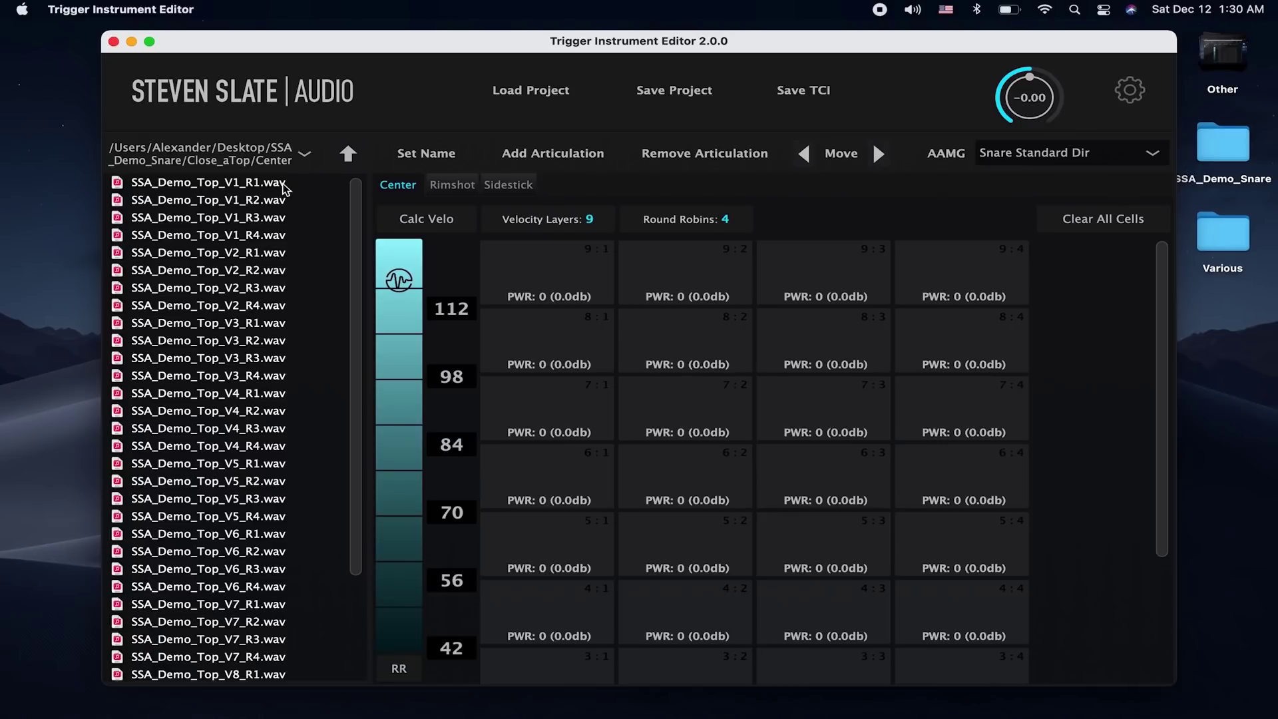
- Select SSA_Demo_Top V1_R1 through V9_R4 and drop them onto cell 9:1
click(284, 184)
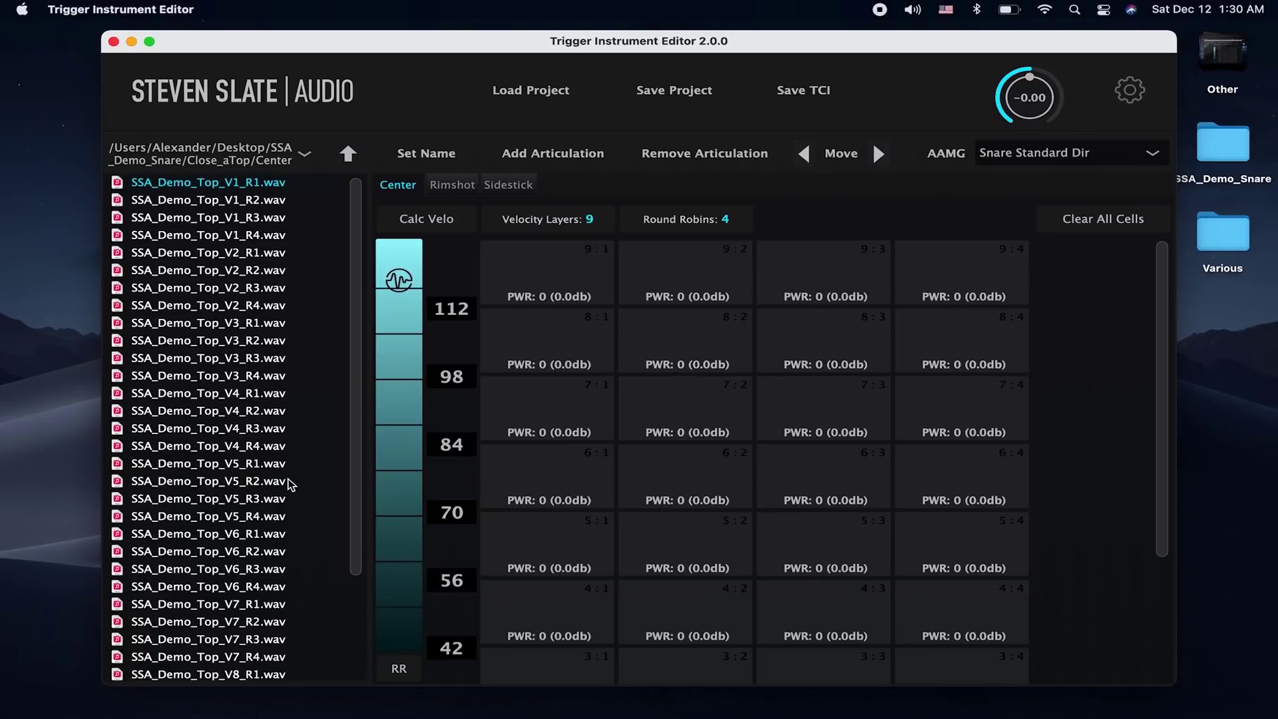
scroll(289, 484, down, 5)
shift+click(278, 672)
scroll(306, 333, up, 3)
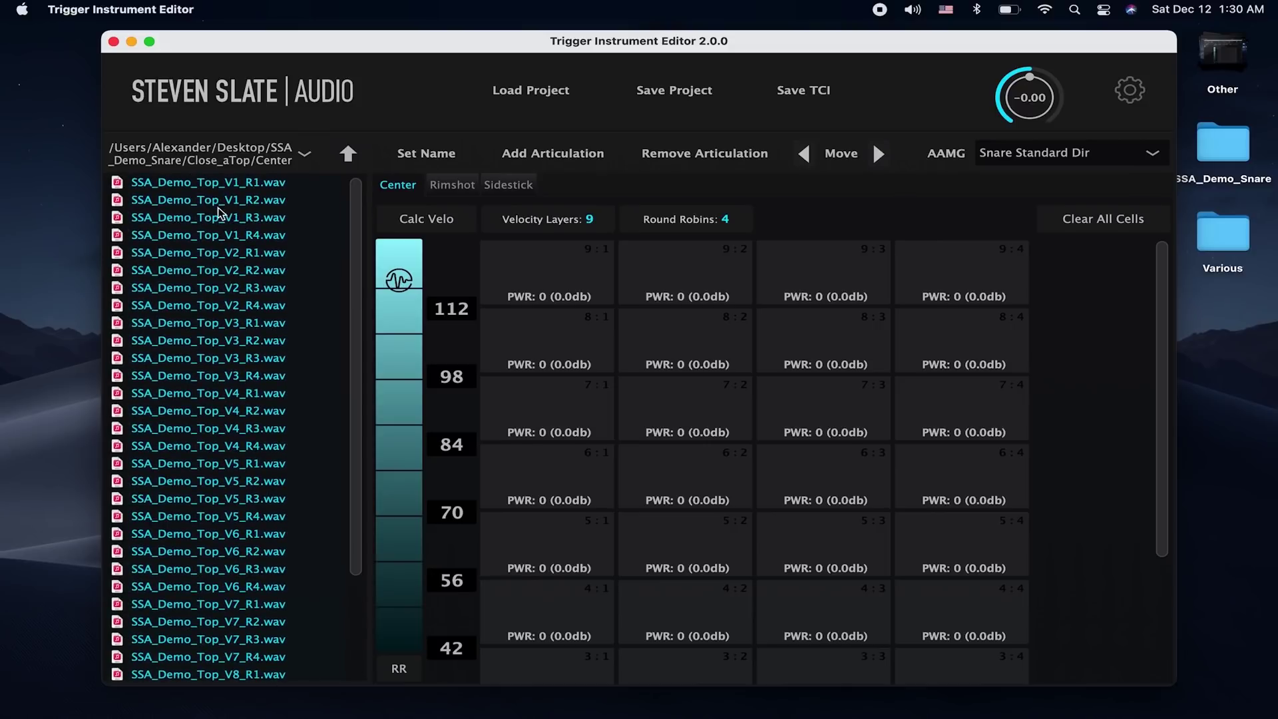
drag(237, 187, 574, 271)
- Drag the 36 Center samples from Finder onto the grid, then minimize Finder
scroll(594, 389, down, 2)
scroll(595, 390, up, 2)
click(1166, 692)
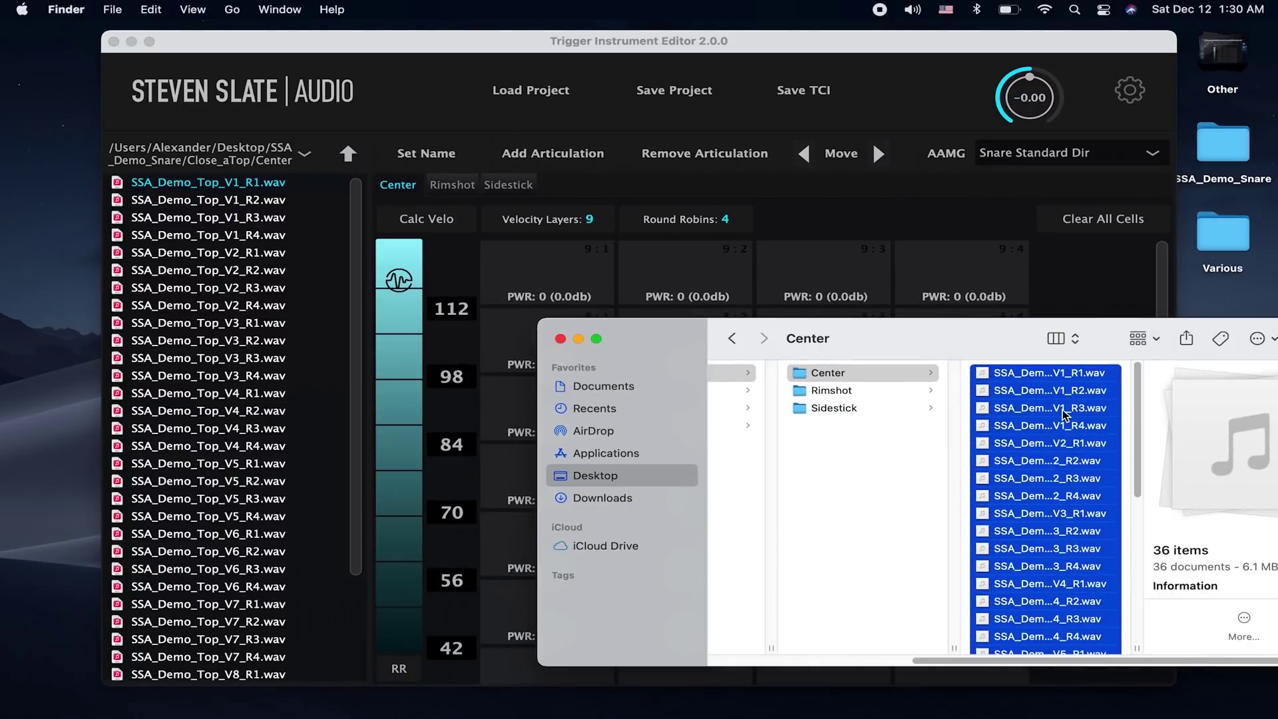
drag(1048, 375, 686, 277)
click(579, 340)
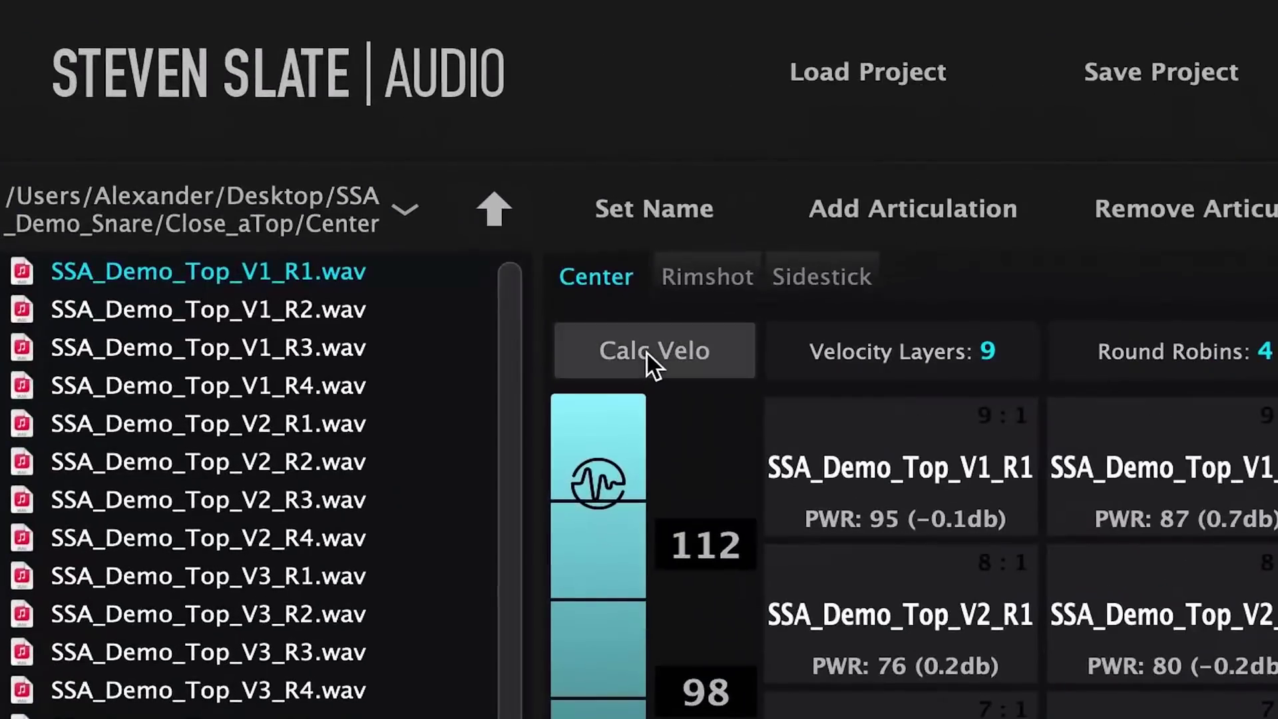
- Recalculate Center's velocity thresholds from sample power, enable round-robin mode, and raise the top splits
click(647, 352)
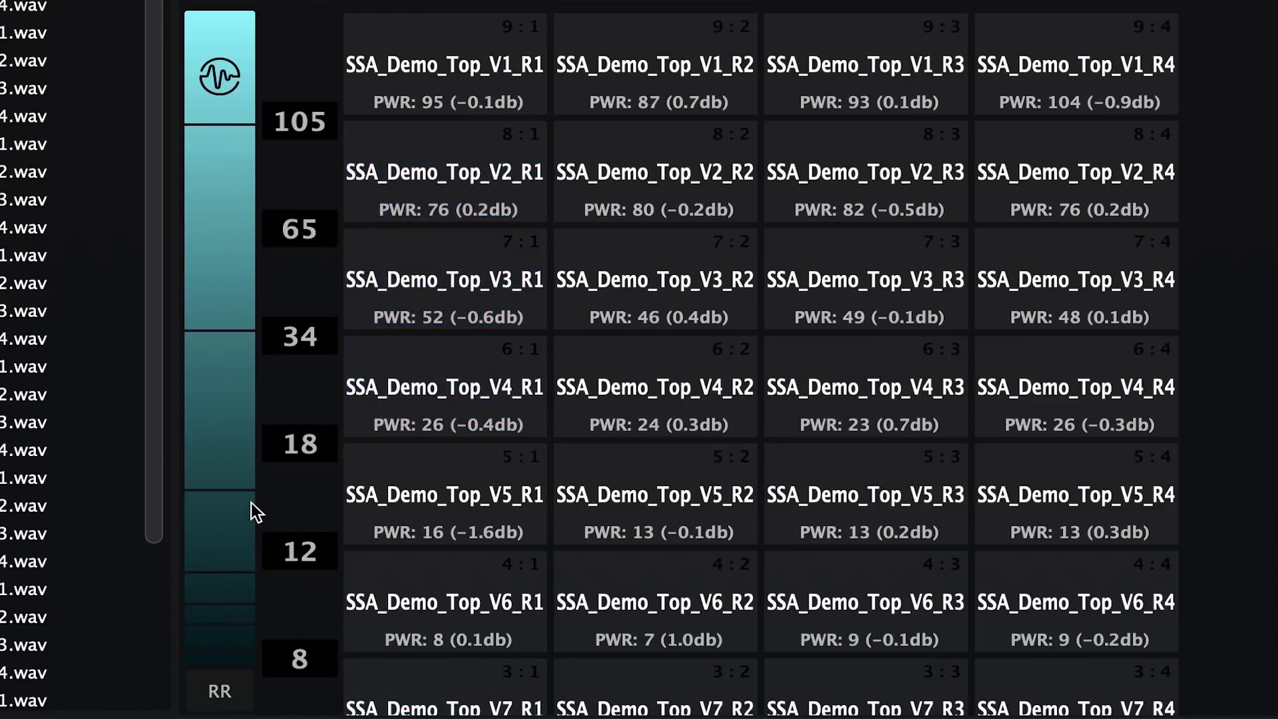
click(223, 692)
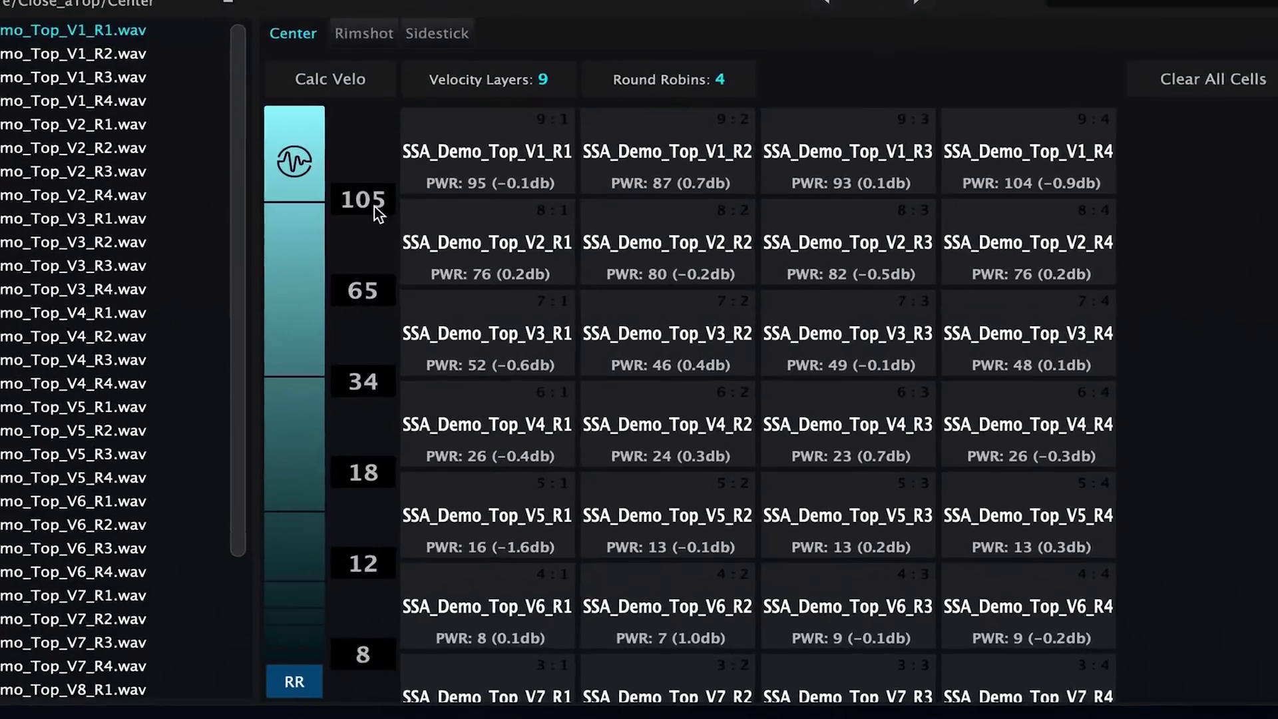
drag(465, 315, 455, 280)
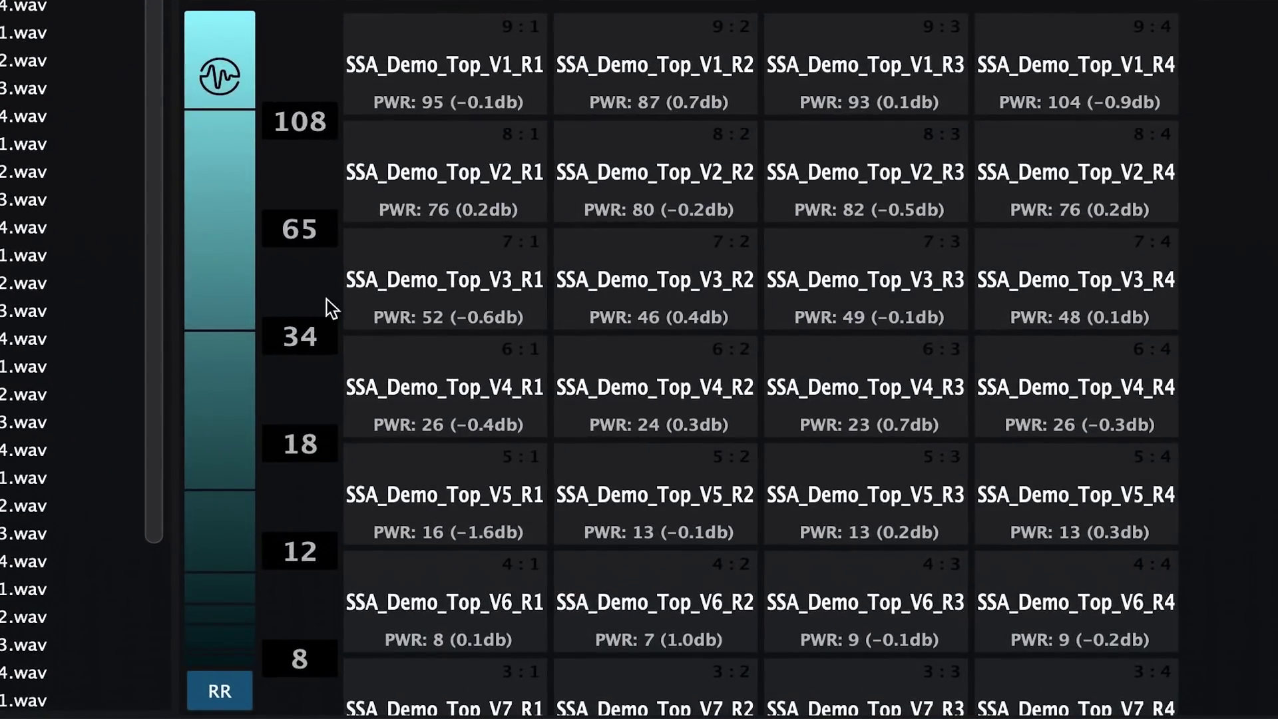
drag(301, 229, 303, 181)
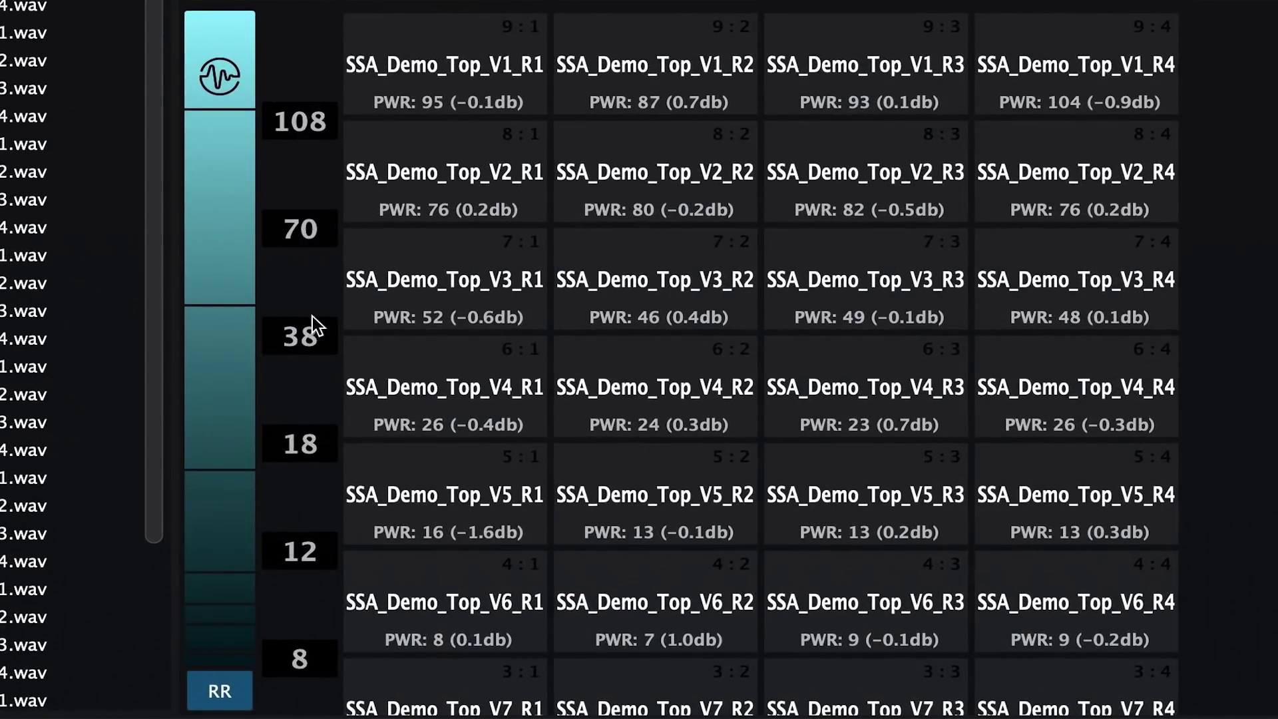
- Enter velocity splits 107, 87 and 77, then audition the layers soft to loud
double_click(300, 119)
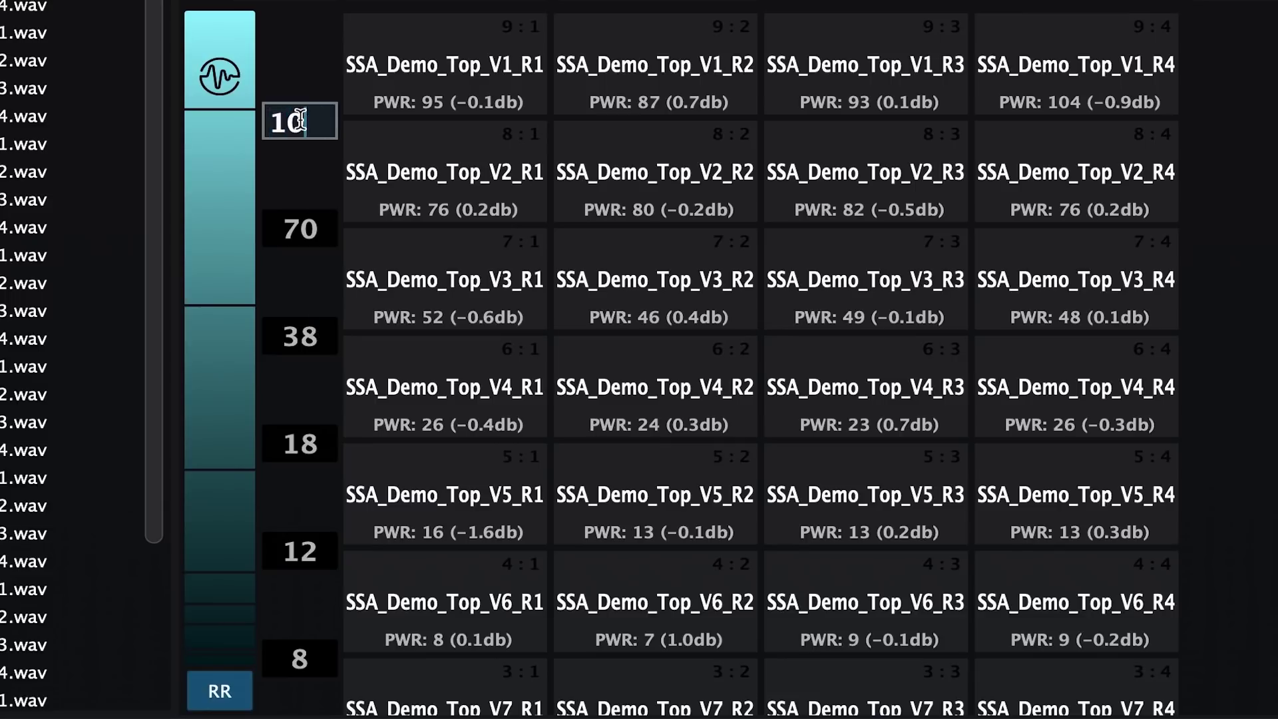
text(7)
key(Return)
double_click(301, 230)
text(87)
key(Return)
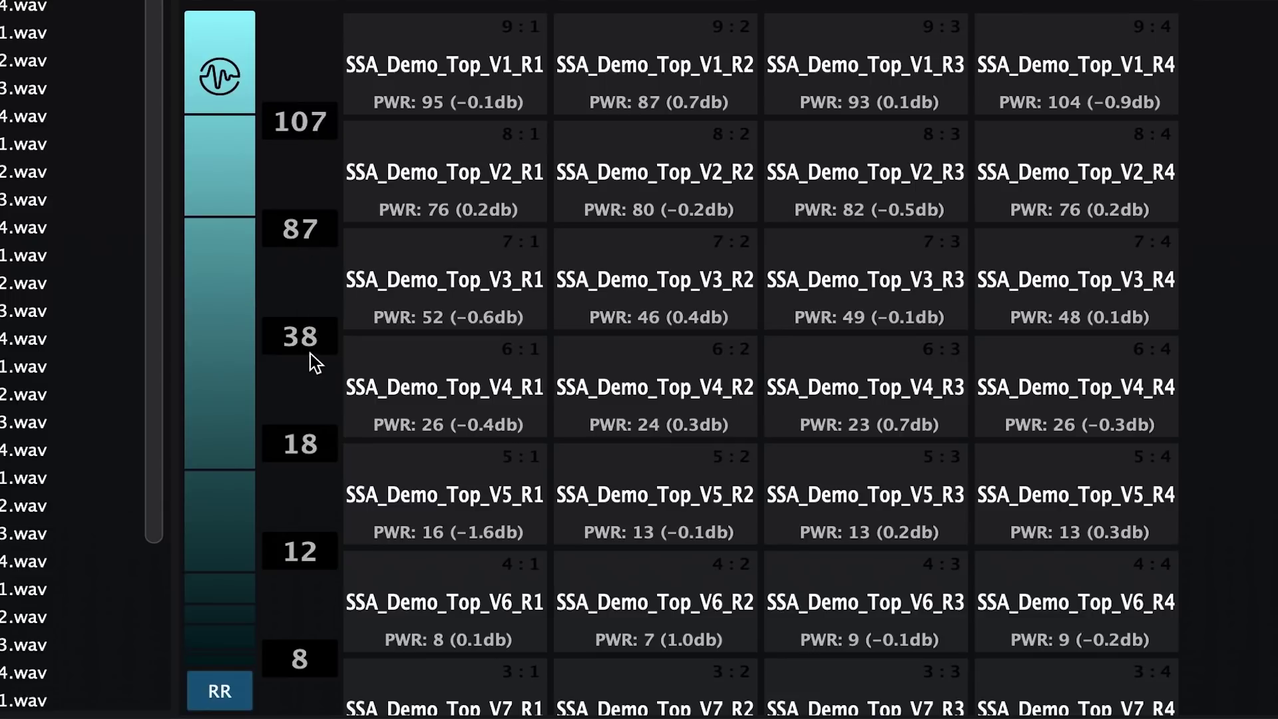
double_click(300, 336)
text(77)
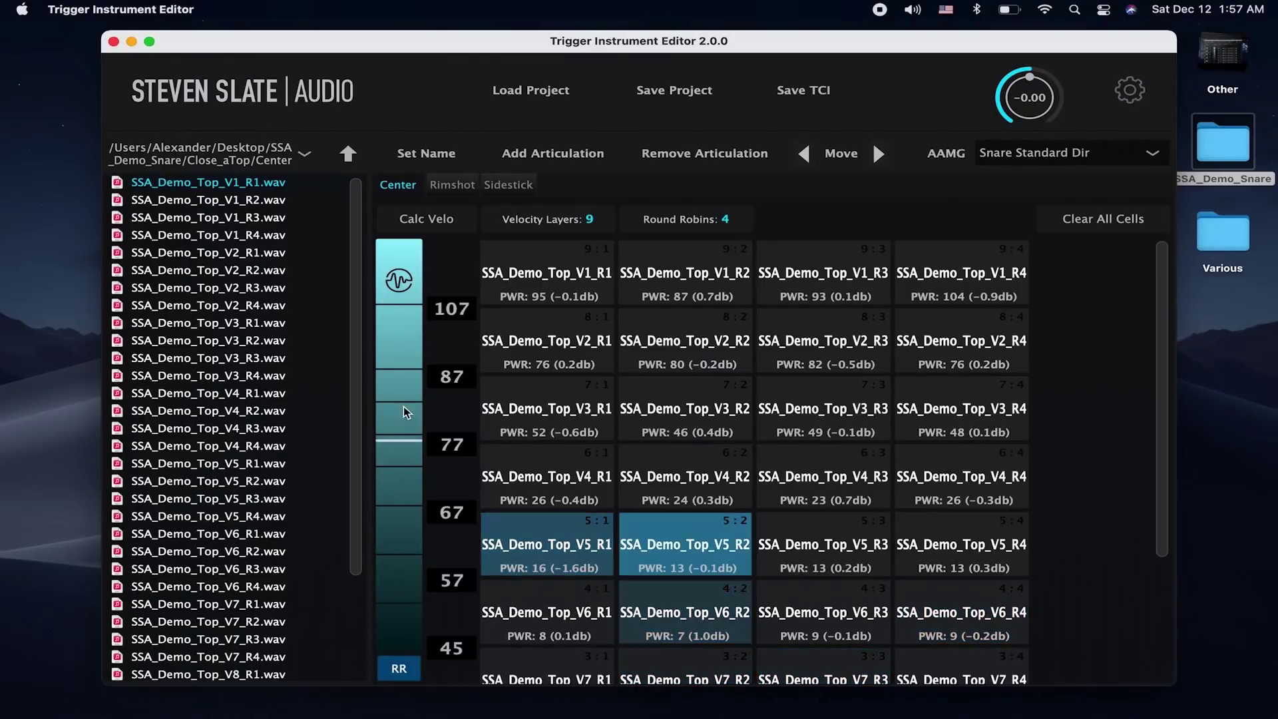
drag(406, 408, 410, 286)
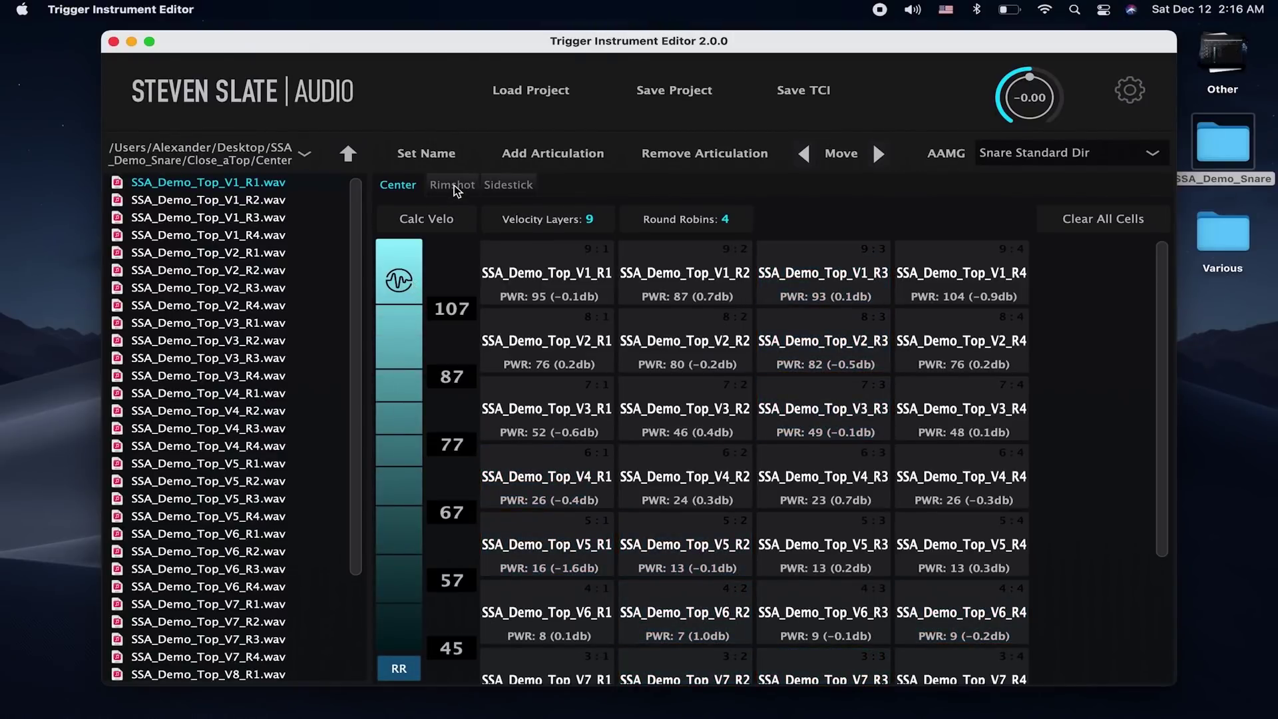
- Switch to Rimshot, open its sample folder, and set 4 velocity layers and 5 round robins
click(452, 186)
click(347, 155)
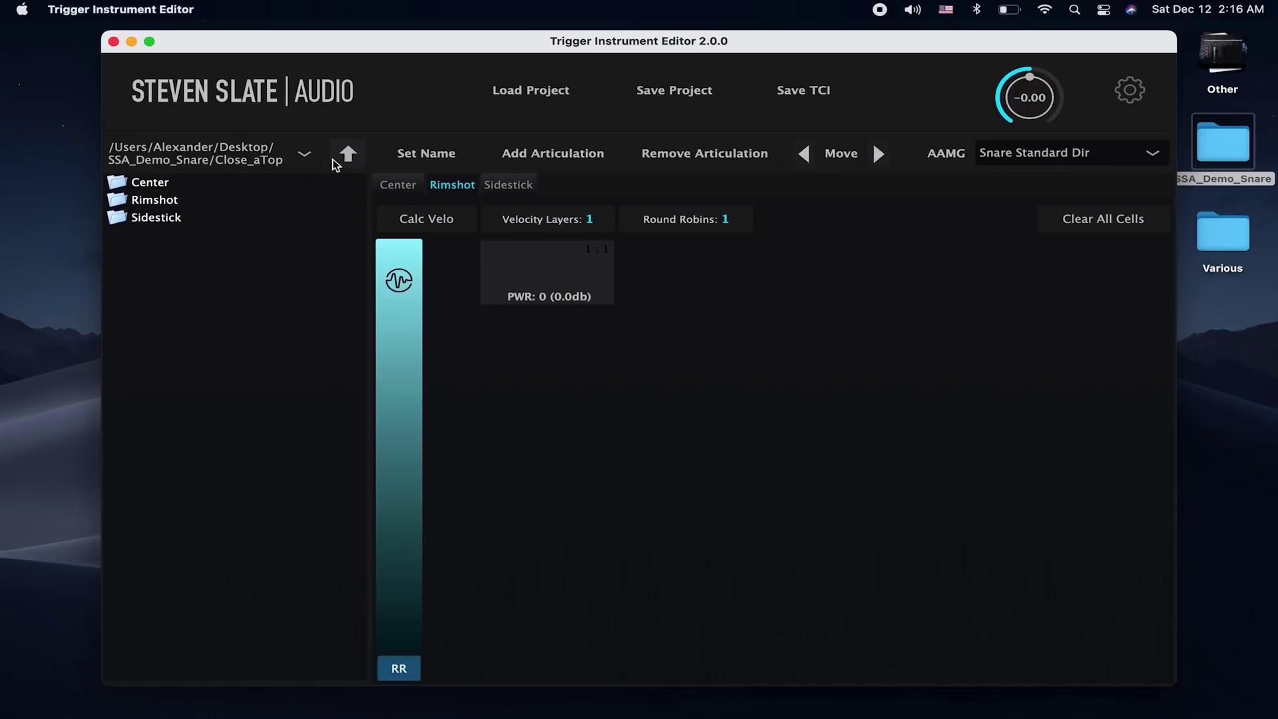
double_click(145, 205)
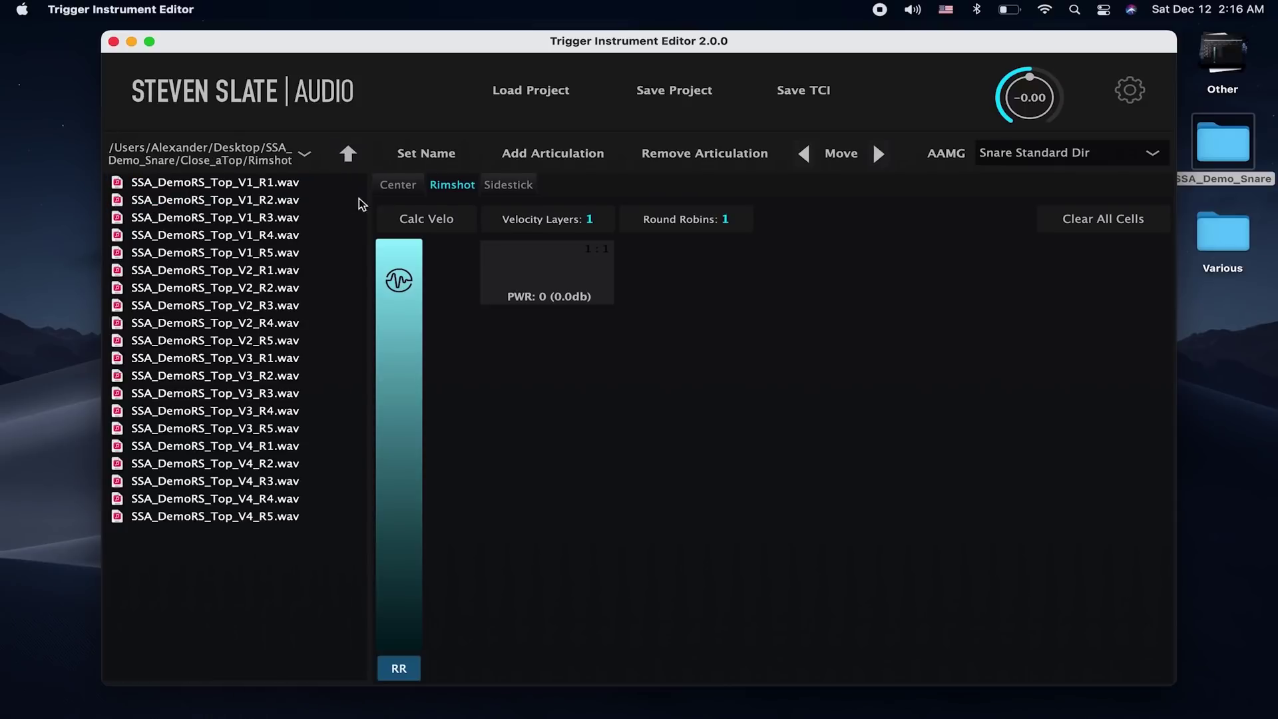
click(589, 223)
text(4)
key(Return)
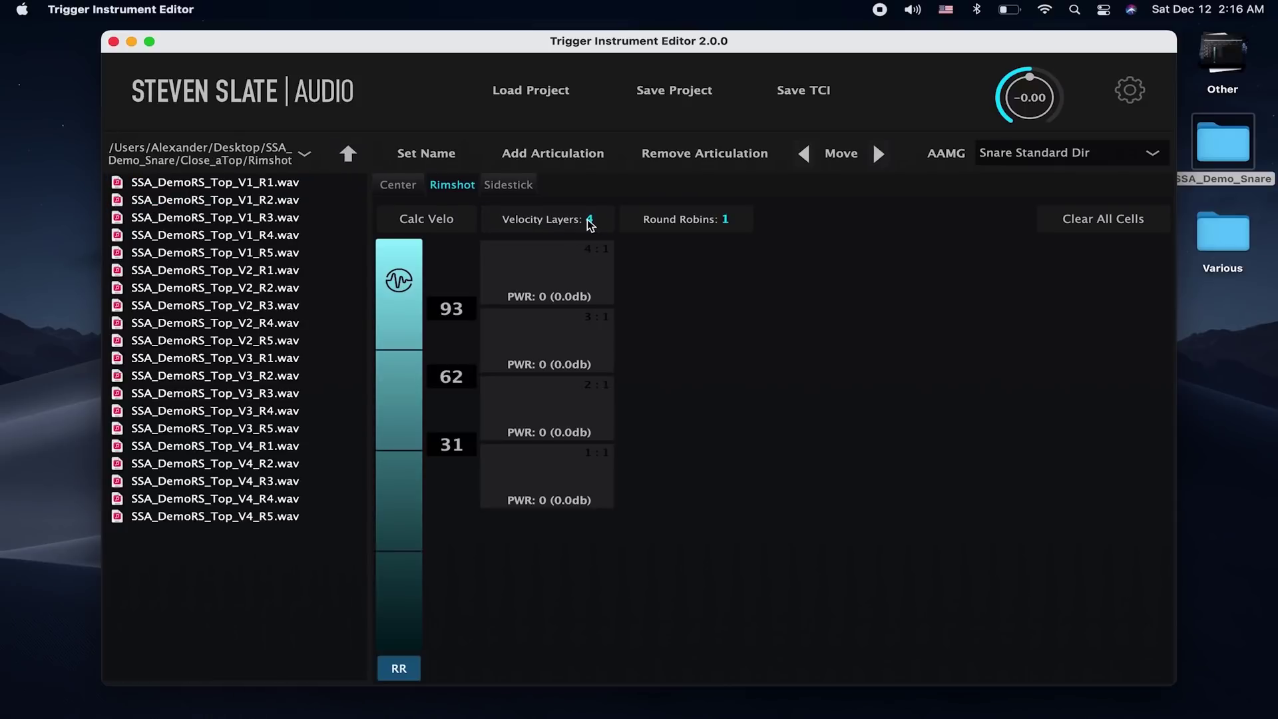
click(724, 220)
text(5)
key(Return)
- Load all 20 Rimshot samples from cell 4:1, calculate velocity splits, and audition them
click(276, 186)
key(super+a)
drag(276, 186, 535, 277)
click(425, 221)
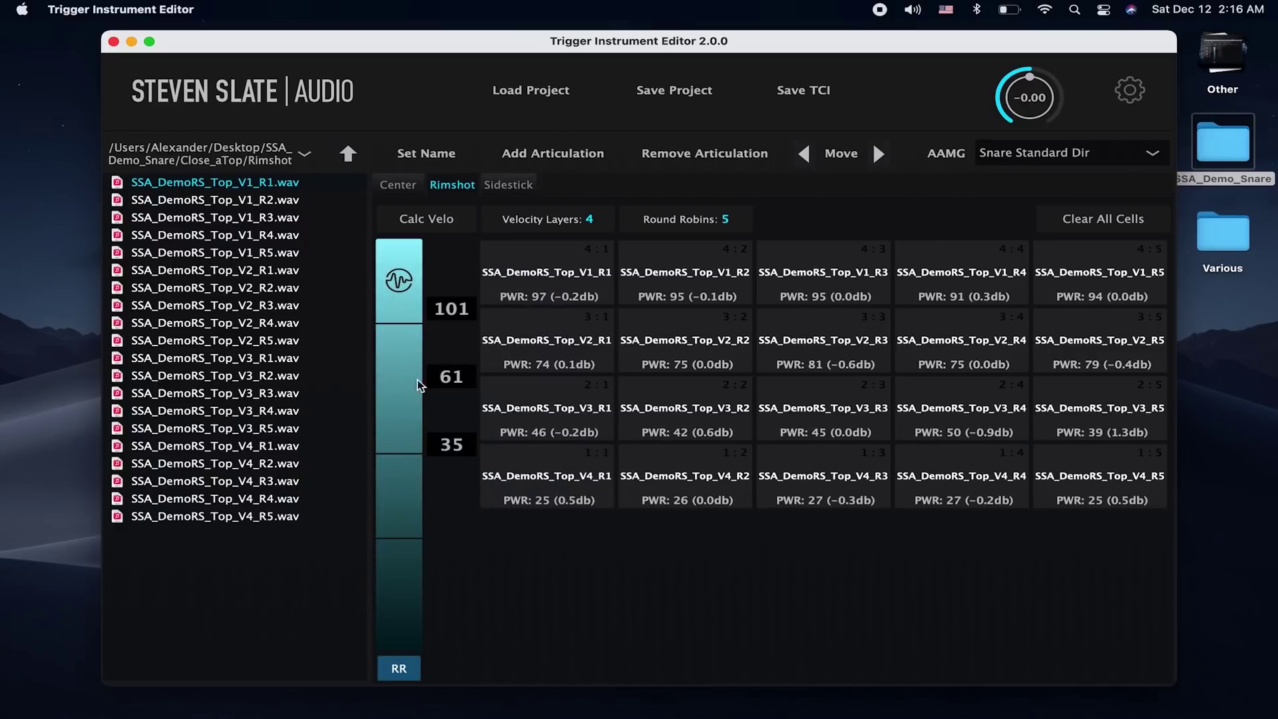
drag(402, 613, 402, 306)
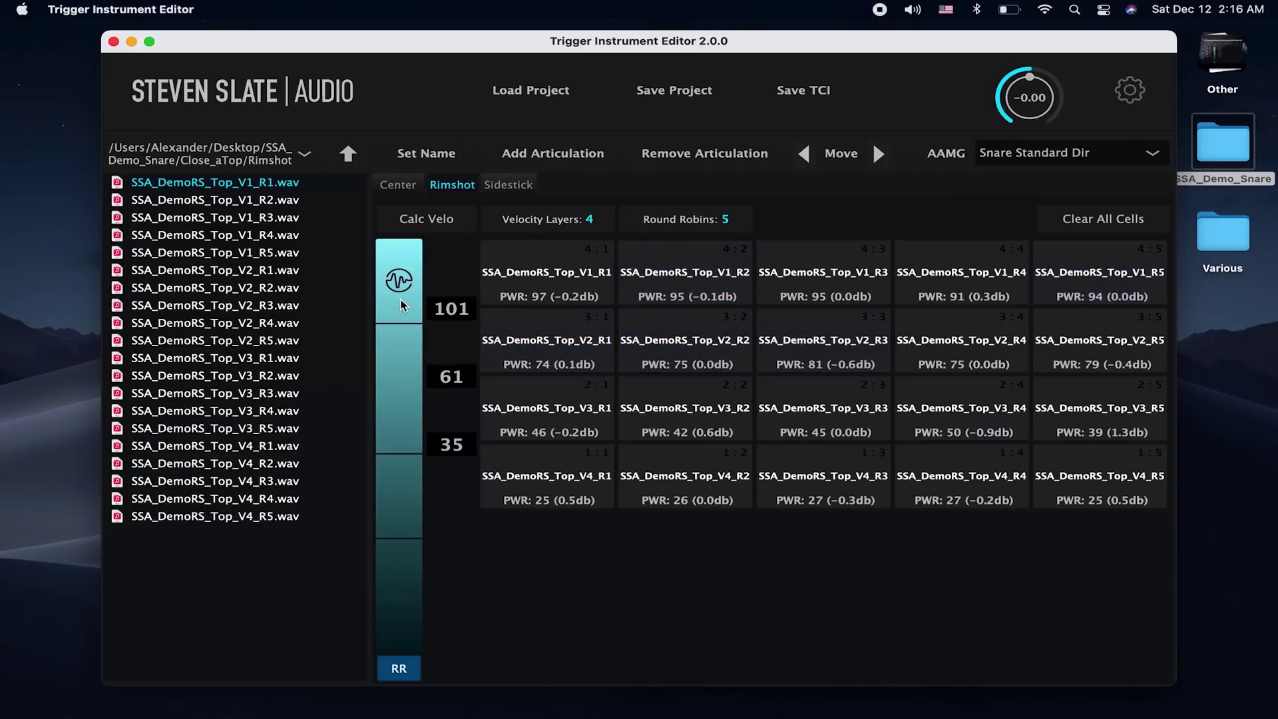
- Switch to Sidestick and set 5 velocity layers and 4 round robins
click(531, 186)
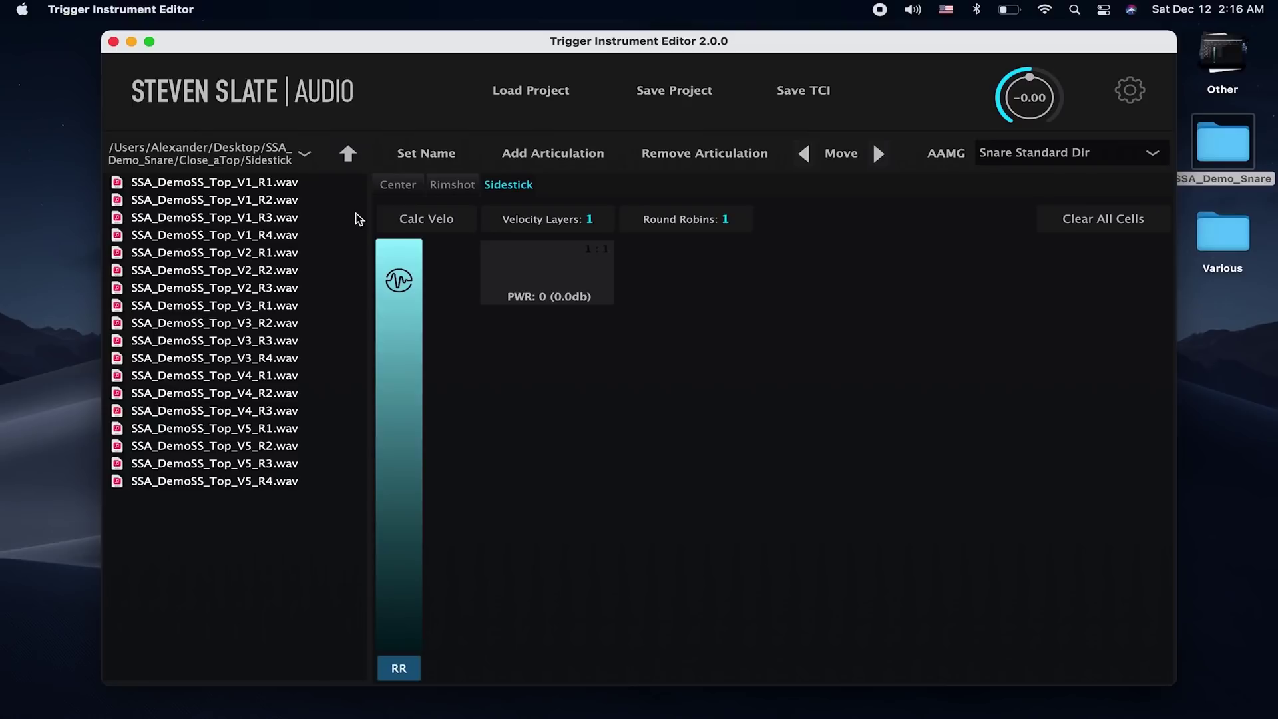
click(588, 217)
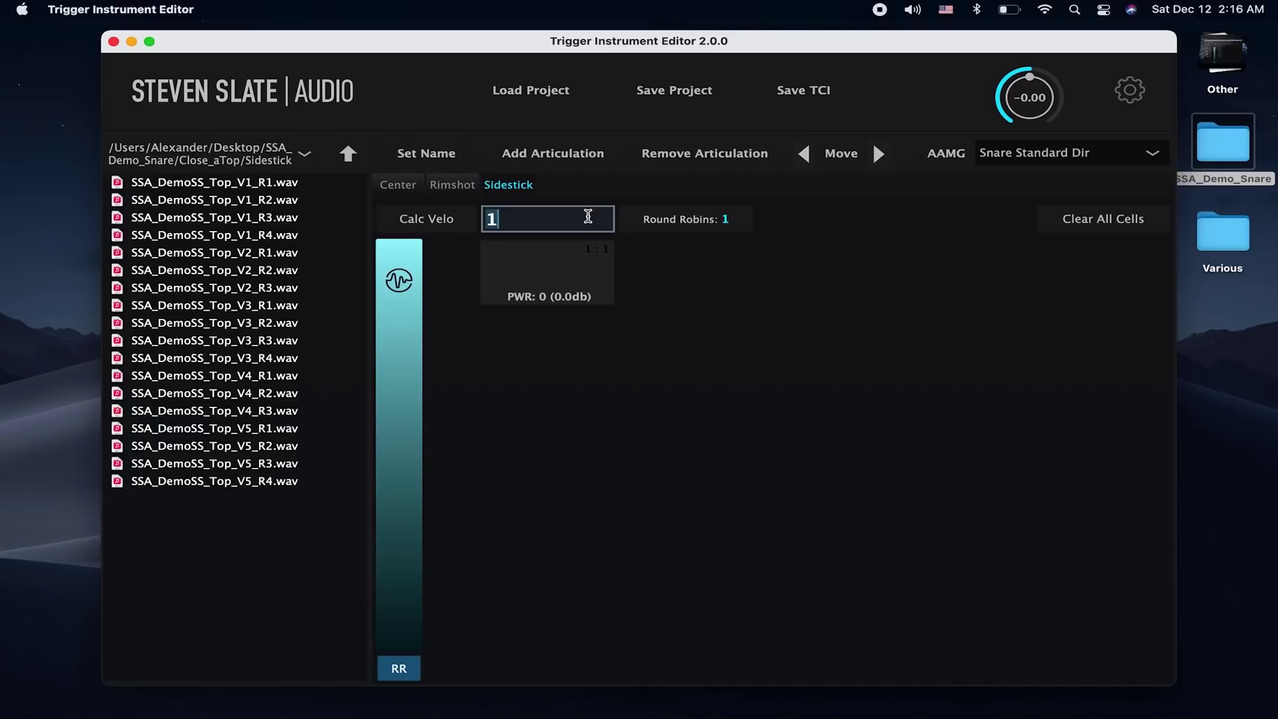
text(5)
key(Return)
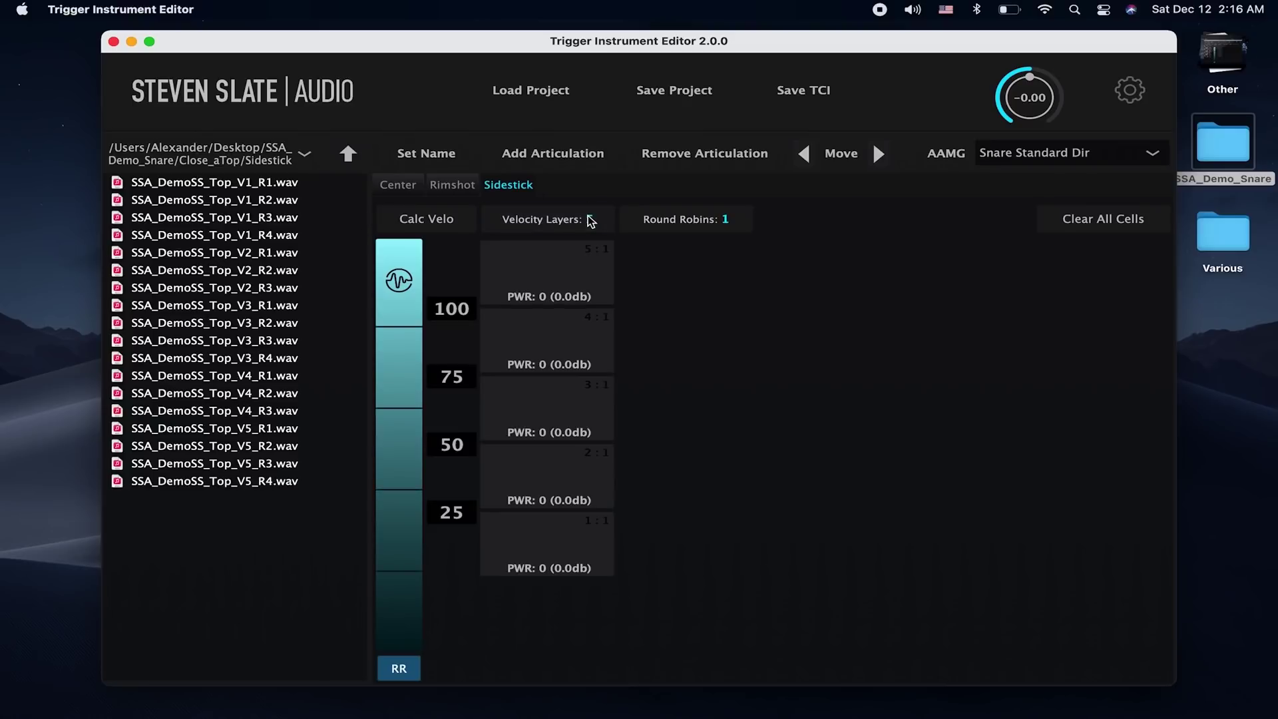
click(719, 220)
text(4)
key(Return)
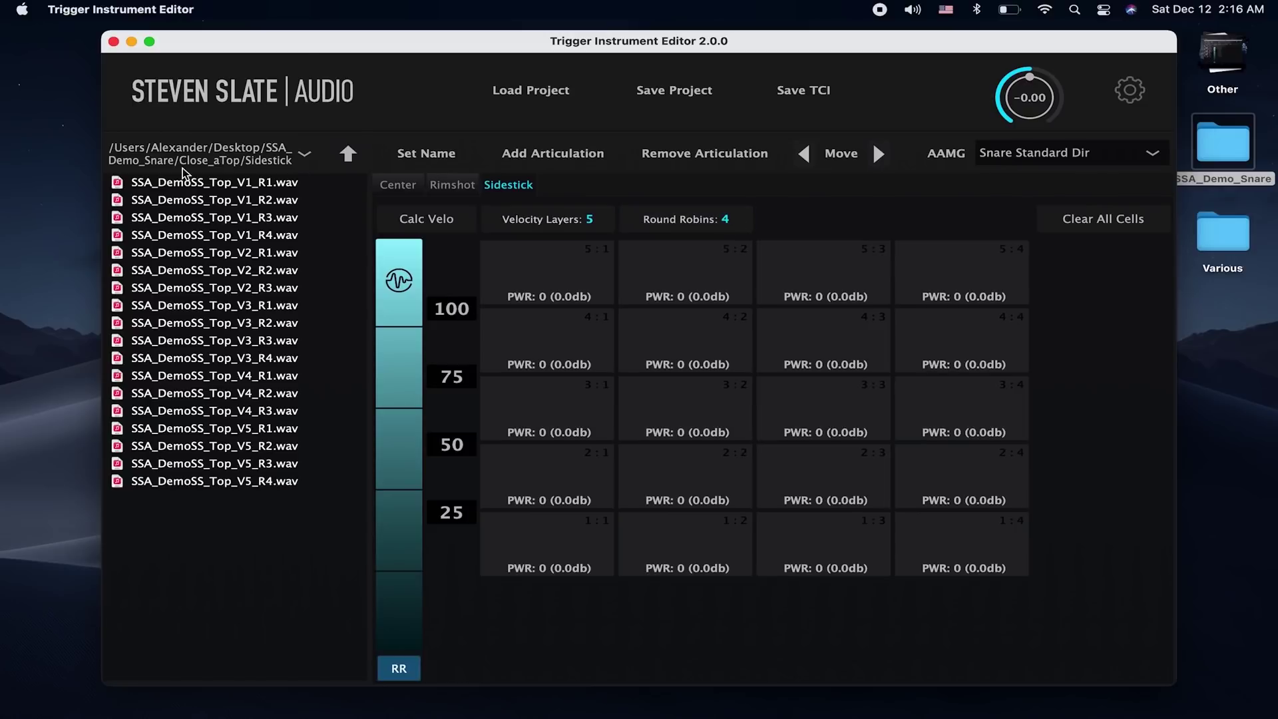
- Place the SSA_DemoSS_Top V1 through V5 sample groups into rows, V1 on top, V5 at bottom
click(250, 186)
shift+click(270, 241)
drag(270, 241, 493, 266)
click(257, 255)
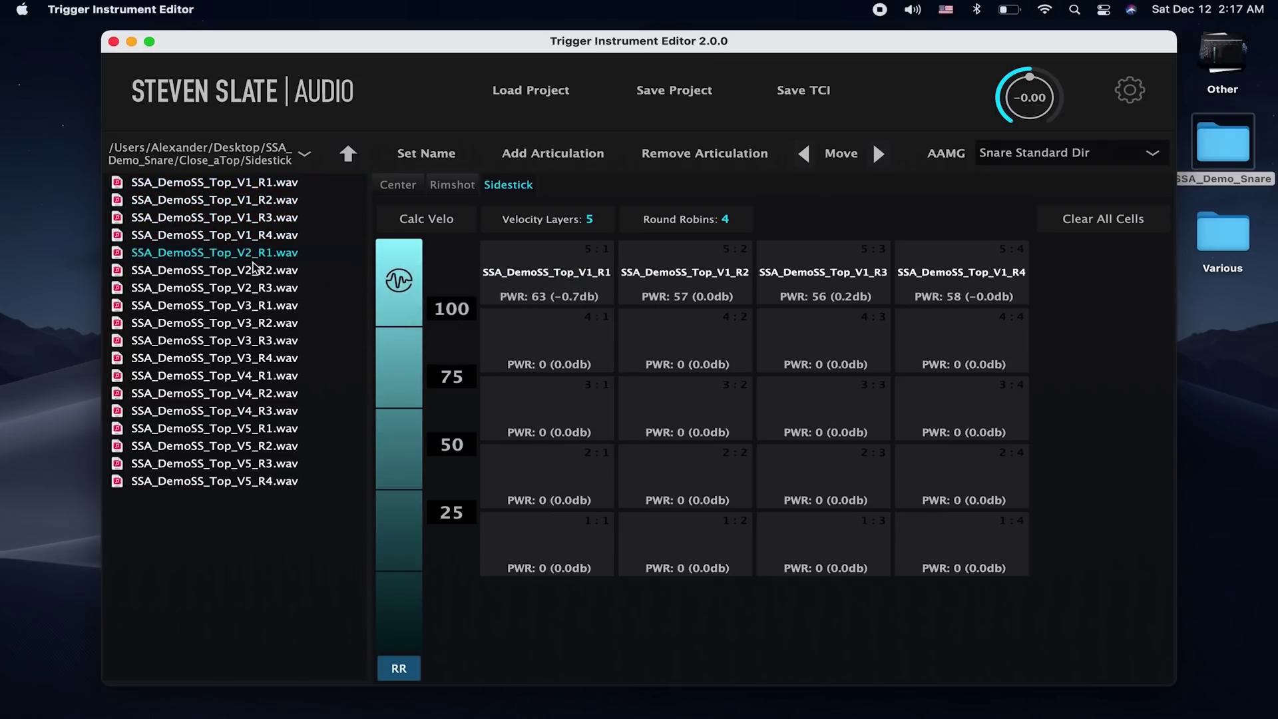
shift+click(265, 292)
drag(265, 293, 546, 343)
click(266, 305)
shift+click(266, 358)
drag(266, 358, 546, 407)
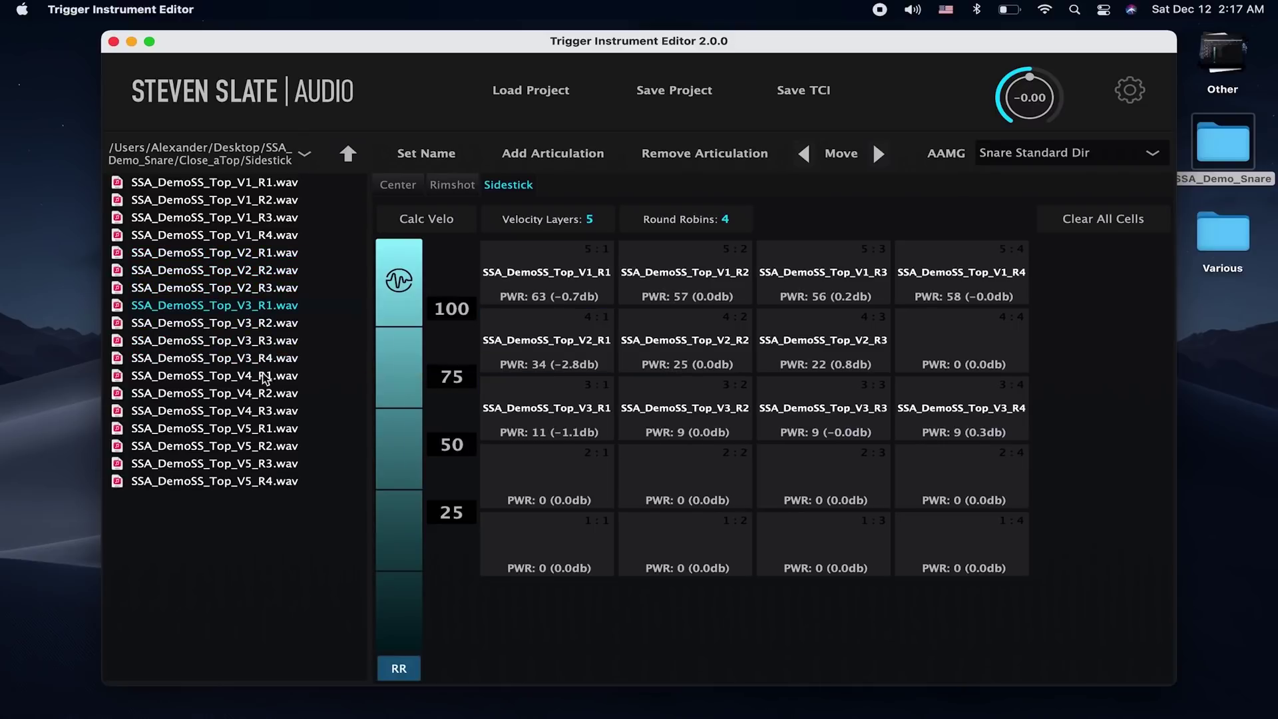
click(266, 375)
shift+click(266, 411)
drag(267, 411, 545, 469)
click(266, 427)
shift+click(267, 480)
drag(266, 480, 542, 539)
- Calculate Sidestick's velocity splits, then set the top two to 107 and 87
click(426, 218)
click(399, 458)
click(453, 308)
text(107)
key(Return)
click(449, 376)
text(87)
key(Return)
- Set the lower splits to 60 and 30 and audition the layers
click(450, 445)
text(60)
key(Return)
click(452, 513)
text(30)
key(Return)
click(401, 391)
drag(402, 373, 398, 306)
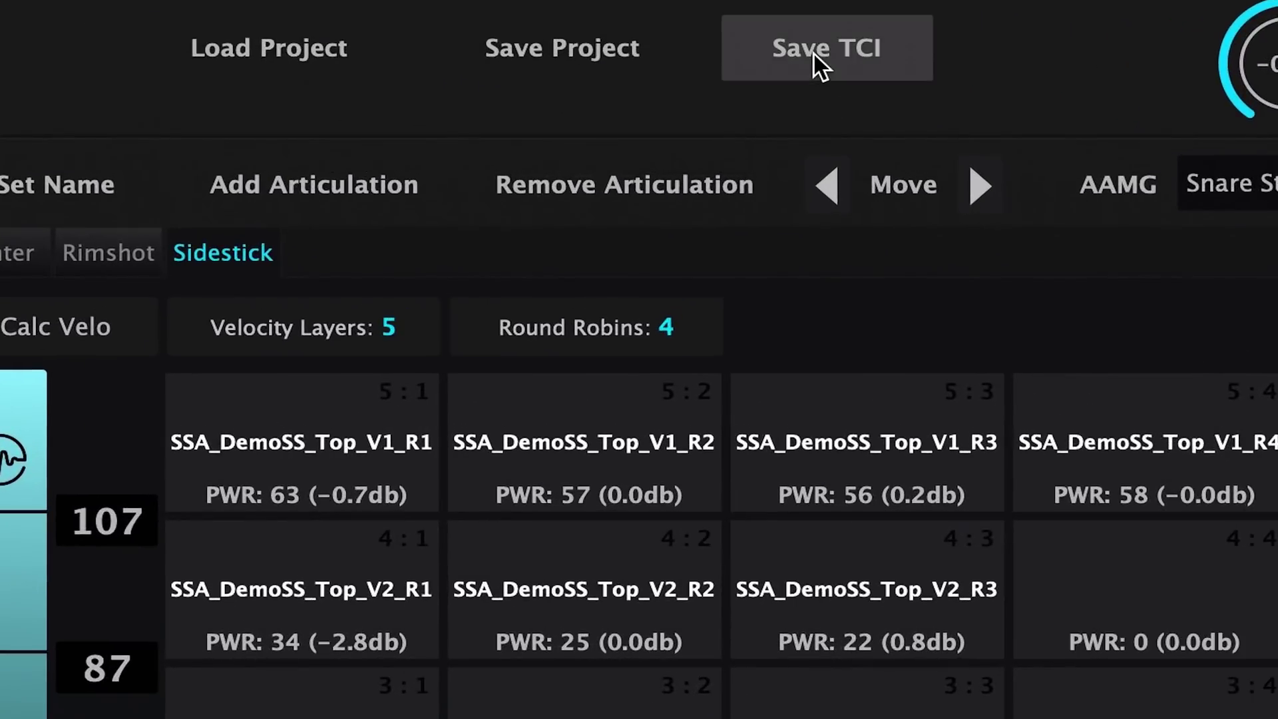
- Save the instrument as SSA Demo Snare Top TCI, replacing the existing file
click(800, 97)
drag(593, 275, 722, 272)
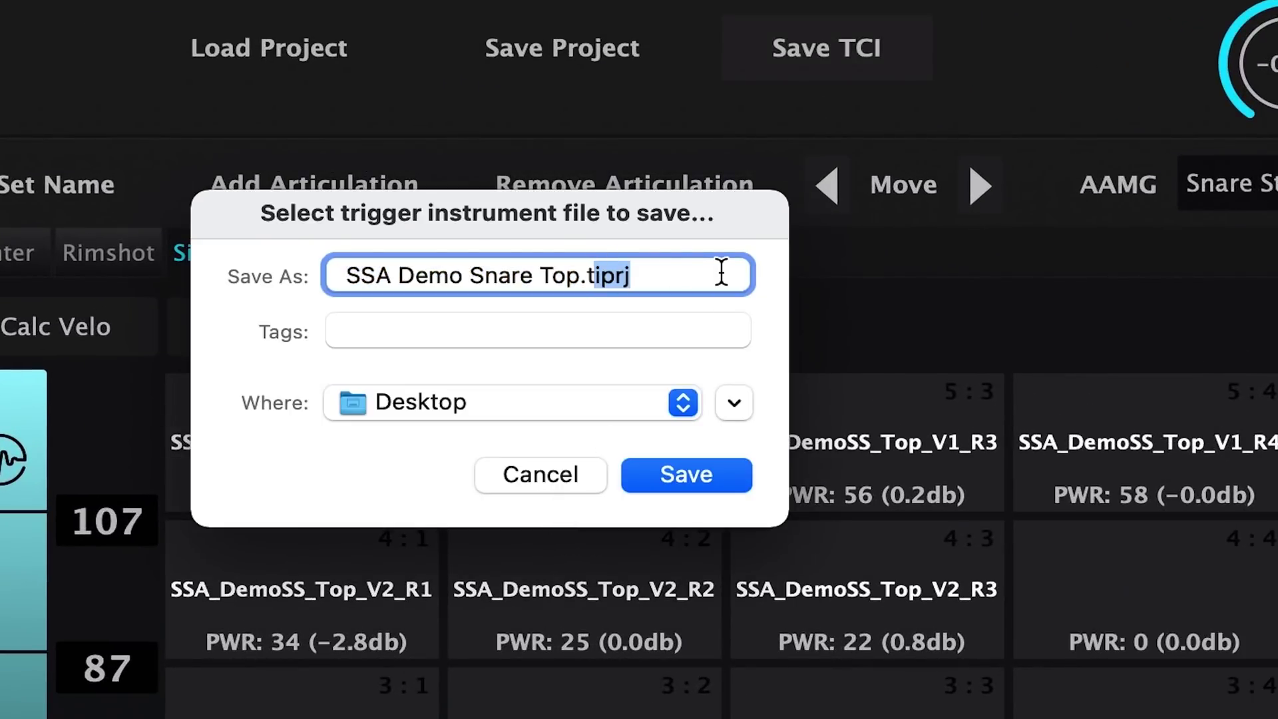
key(BackSpace)
key(BackSpace)
click(686, 474)
click(593, 641)
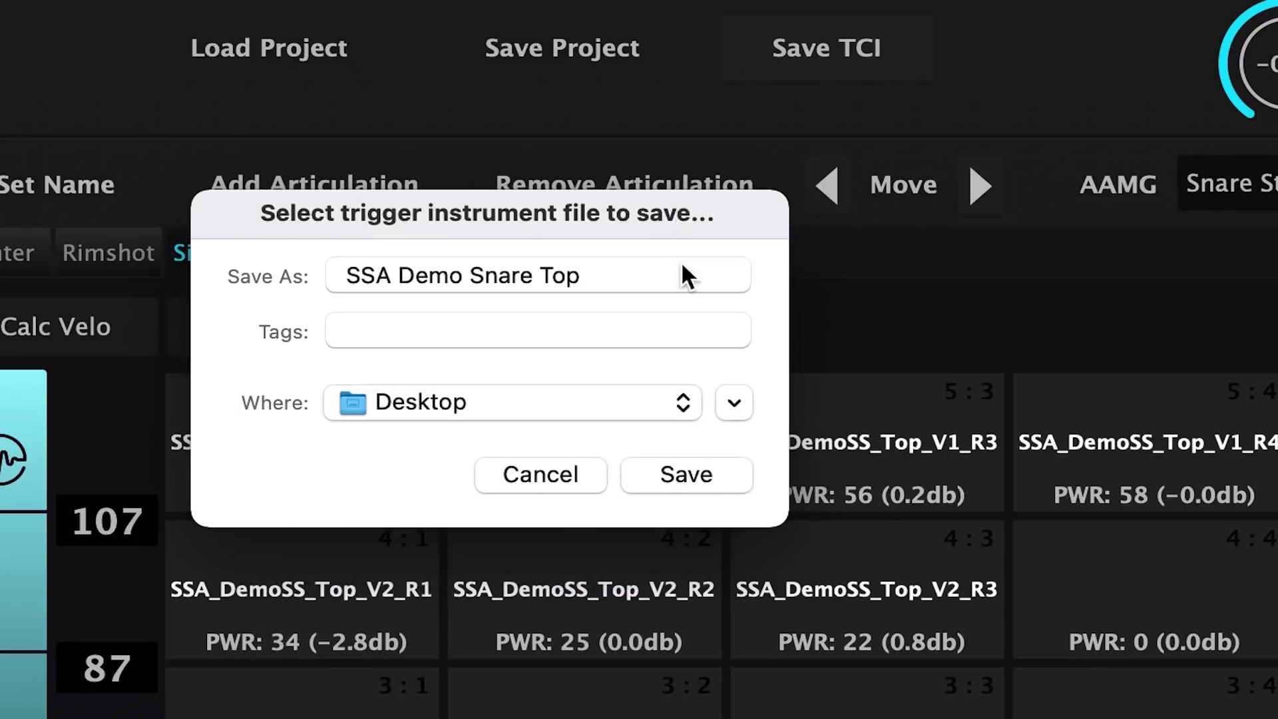
- Save the project as SSA Demo Snare Top without extension, replacing the existing project
click(537, 49)
click(621, 277)
key(BackSpace)
key(BackSpace)
key(BackSpace)
key(BackSpace)
click(698, 469)
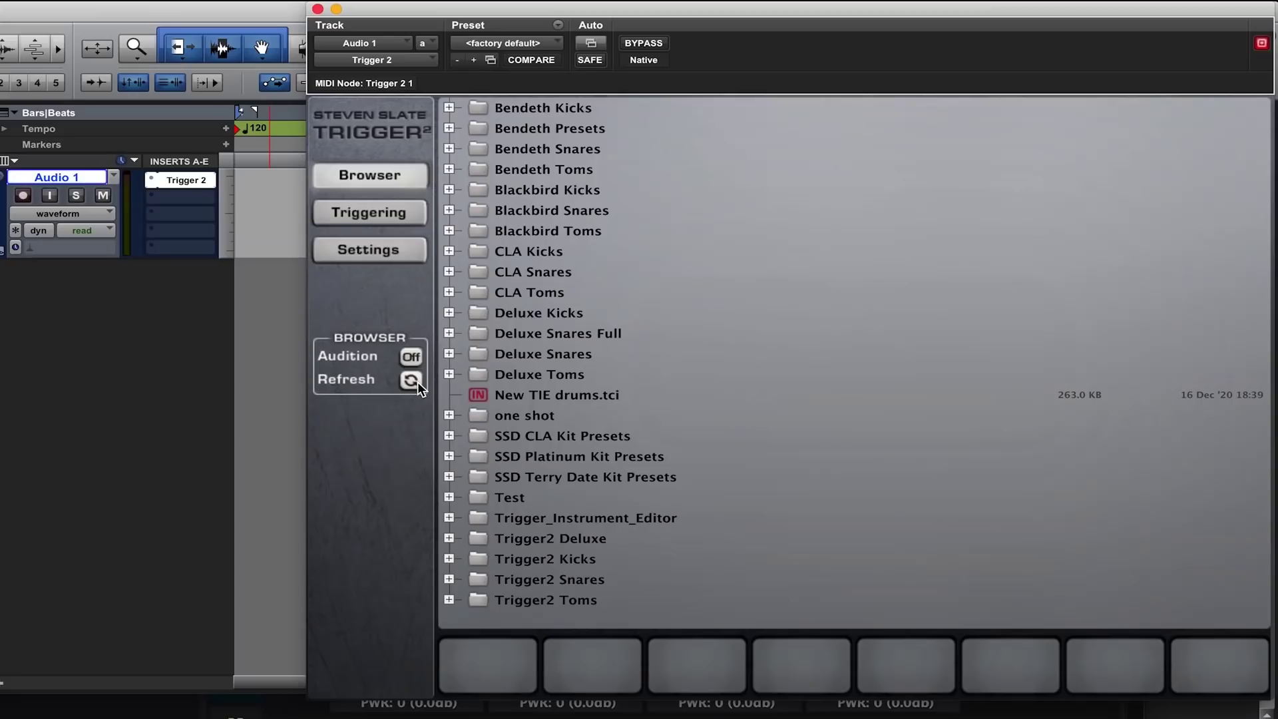
click(540, 400)
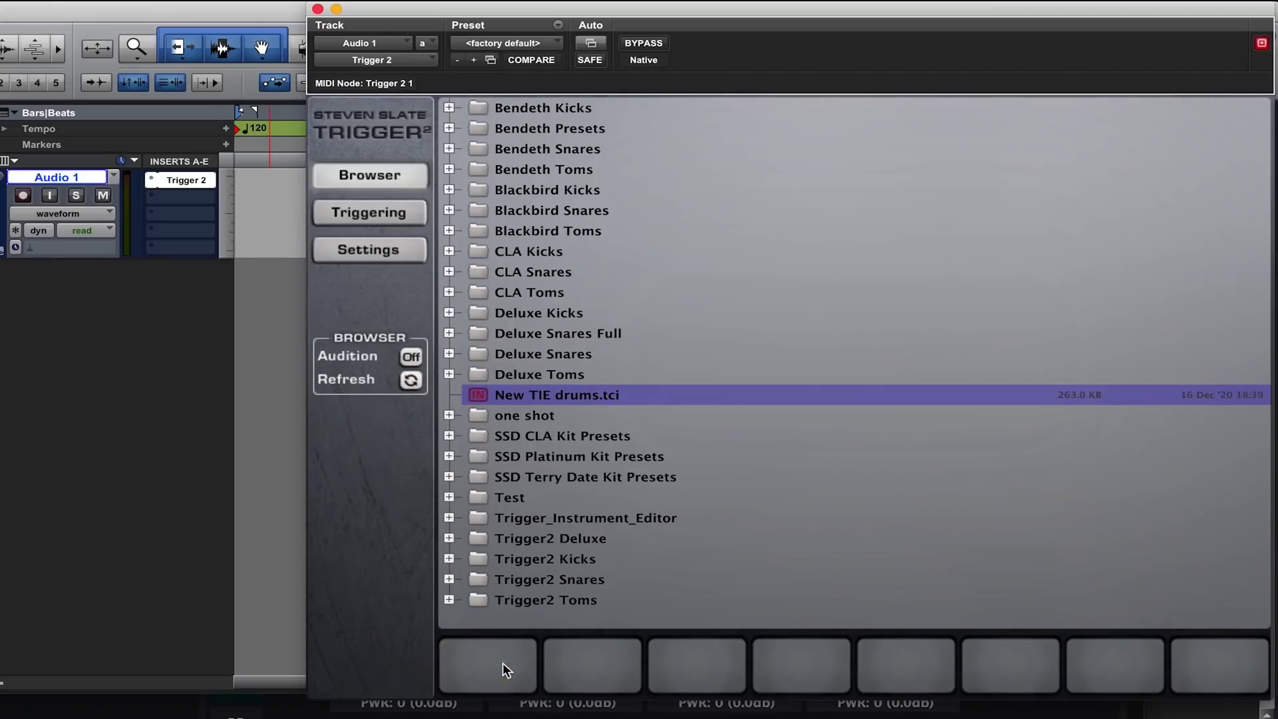